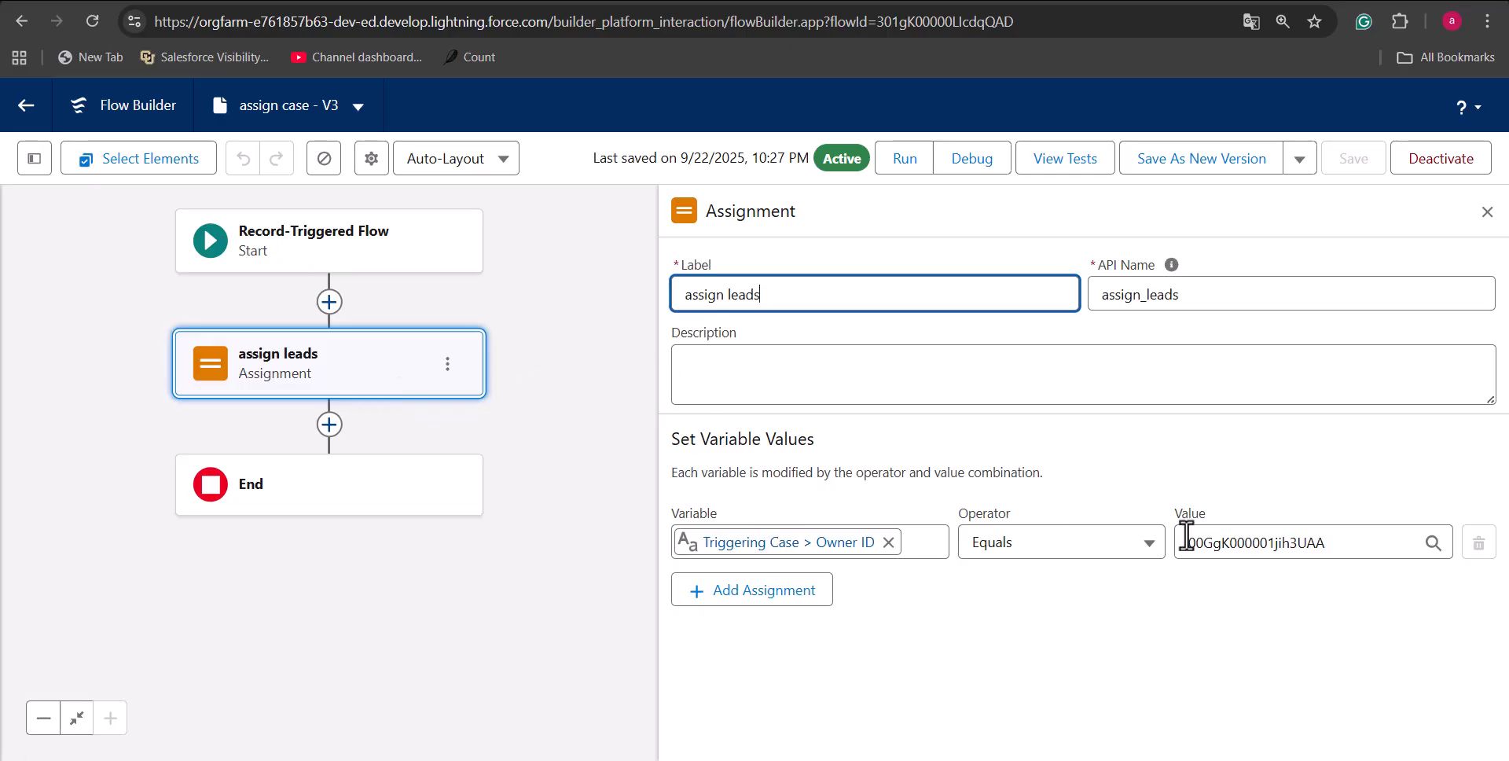
- Examine the value assigned to the triggering case's Owner ID in the assign leads assignment
{"action": "left_click_drag", "start_coordinate": [1185, 542], "coordinate": [1322, 540]}
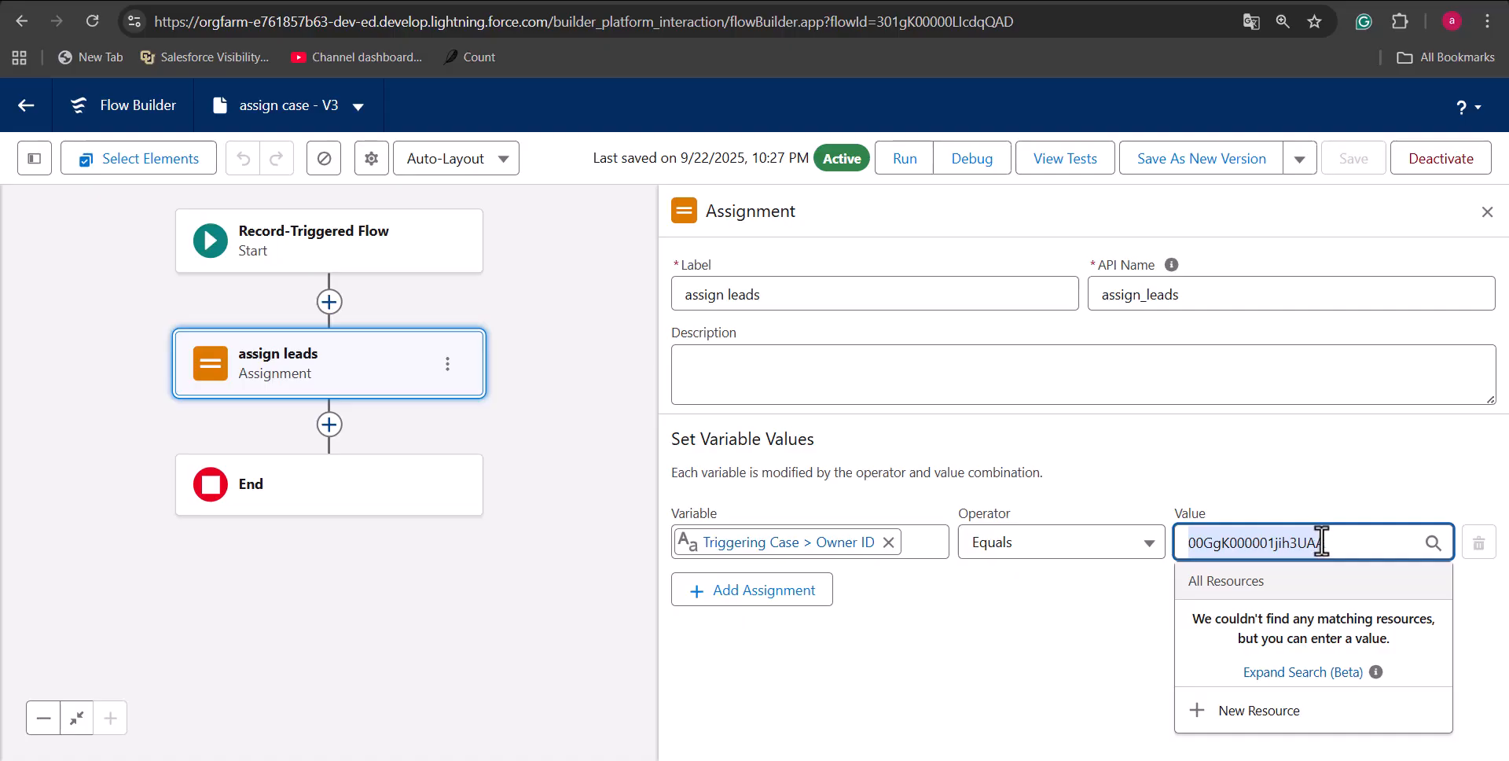
{"action": "left_click", "coordinate": [1169, 581]}
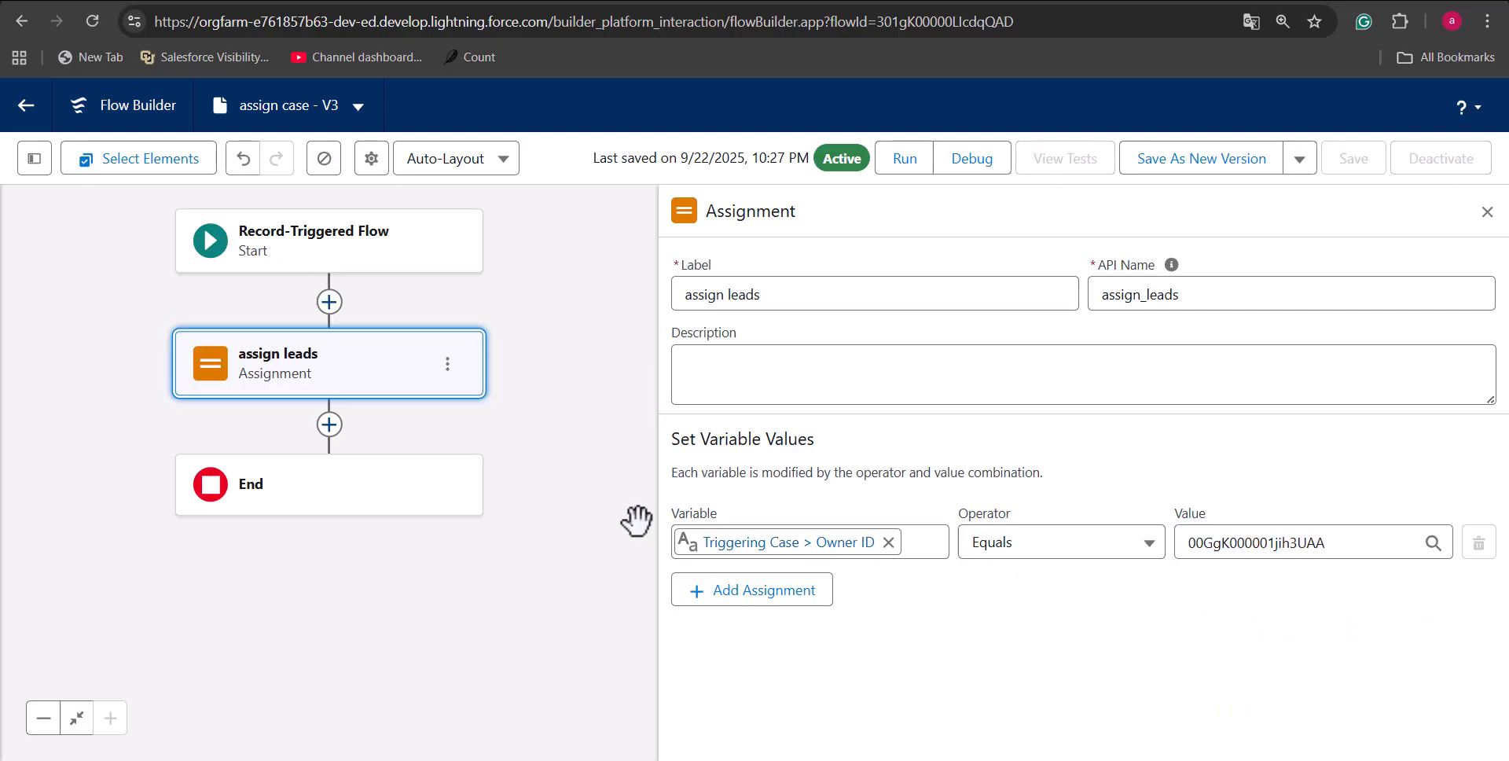
{"action": "left_click_drag", "start_coordinate": [1186, 542], "coordinate": [1321, 540]}
{"action": "left_click", "coordinate": [1131, 601]}
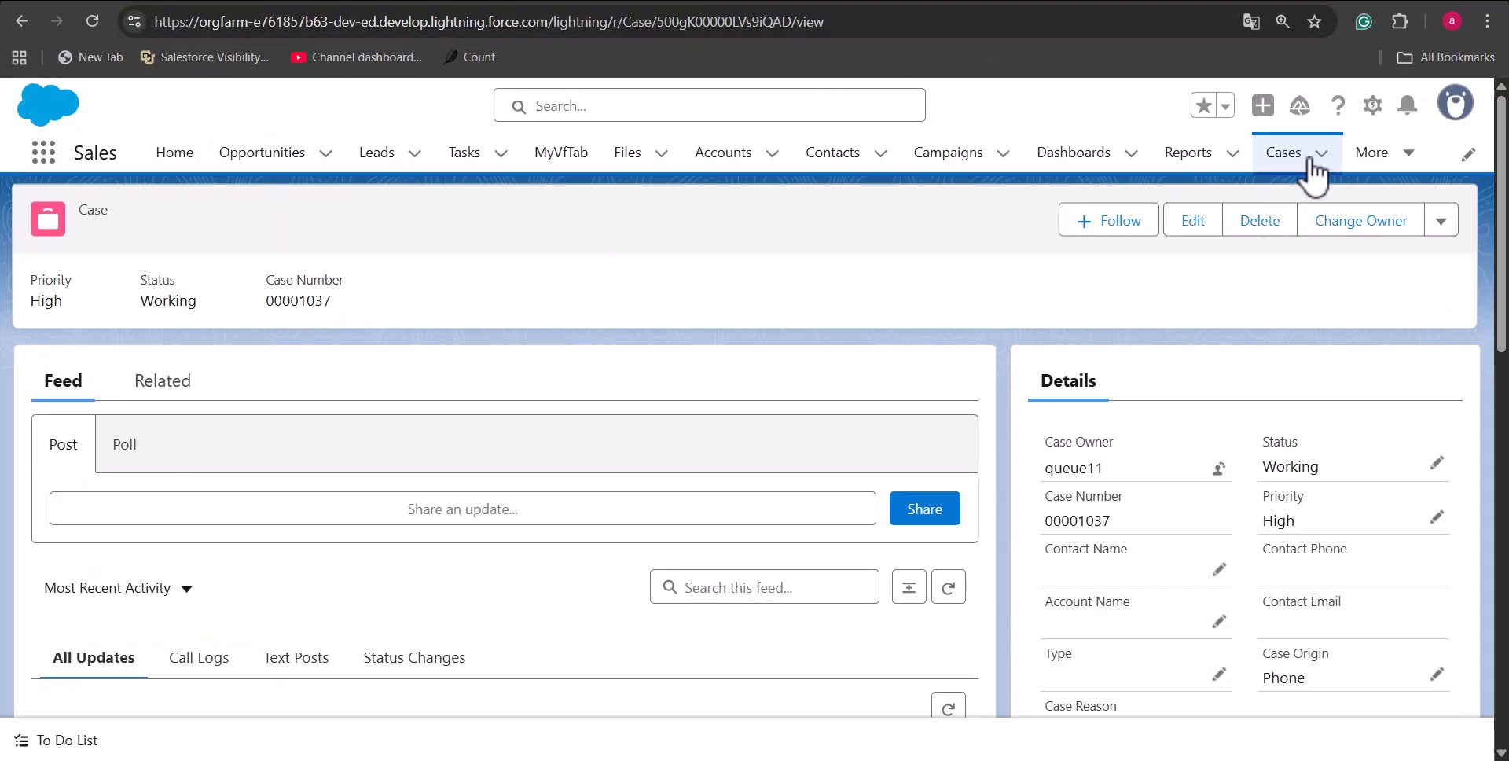
- Start a new case from the Cases list with the Electrical record type
{"action": "left_click", "coordinate": [1308, 161]}
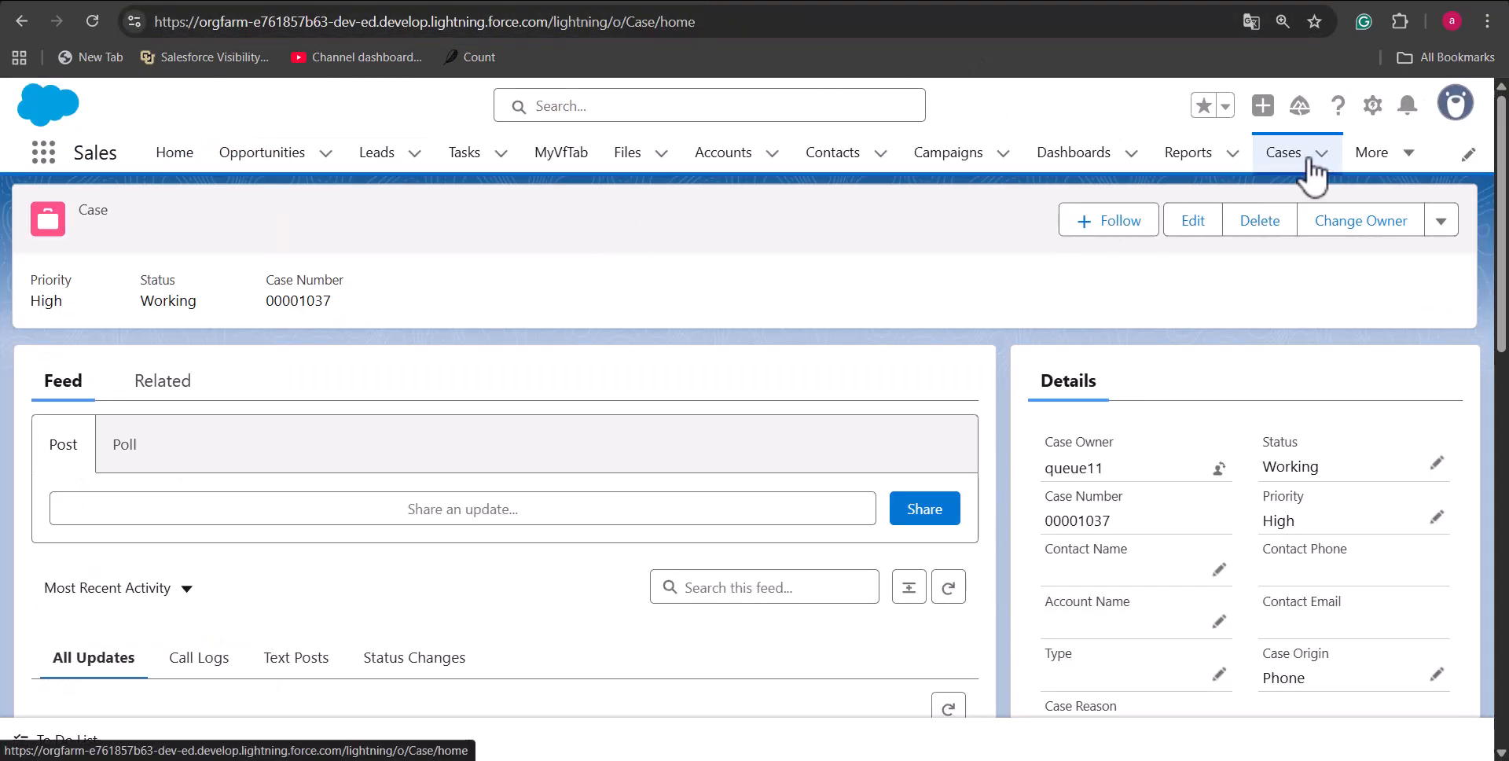
{"action": "left_click", "coordinate": [1198, 230]}
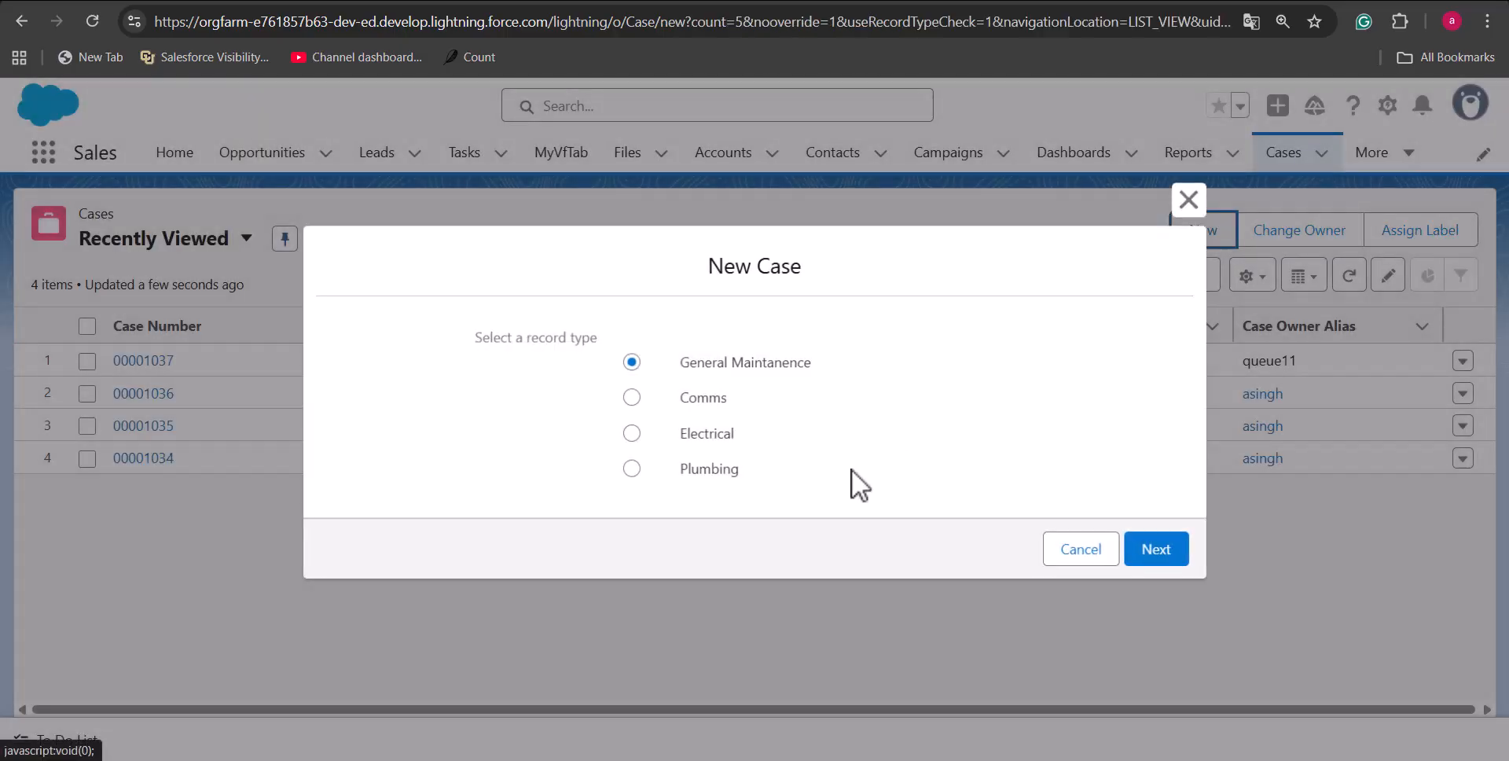
{"action": "left_click", "coordinate": [632, 433]}
{"action": "left_click", "coordinate": [1141, 548]}
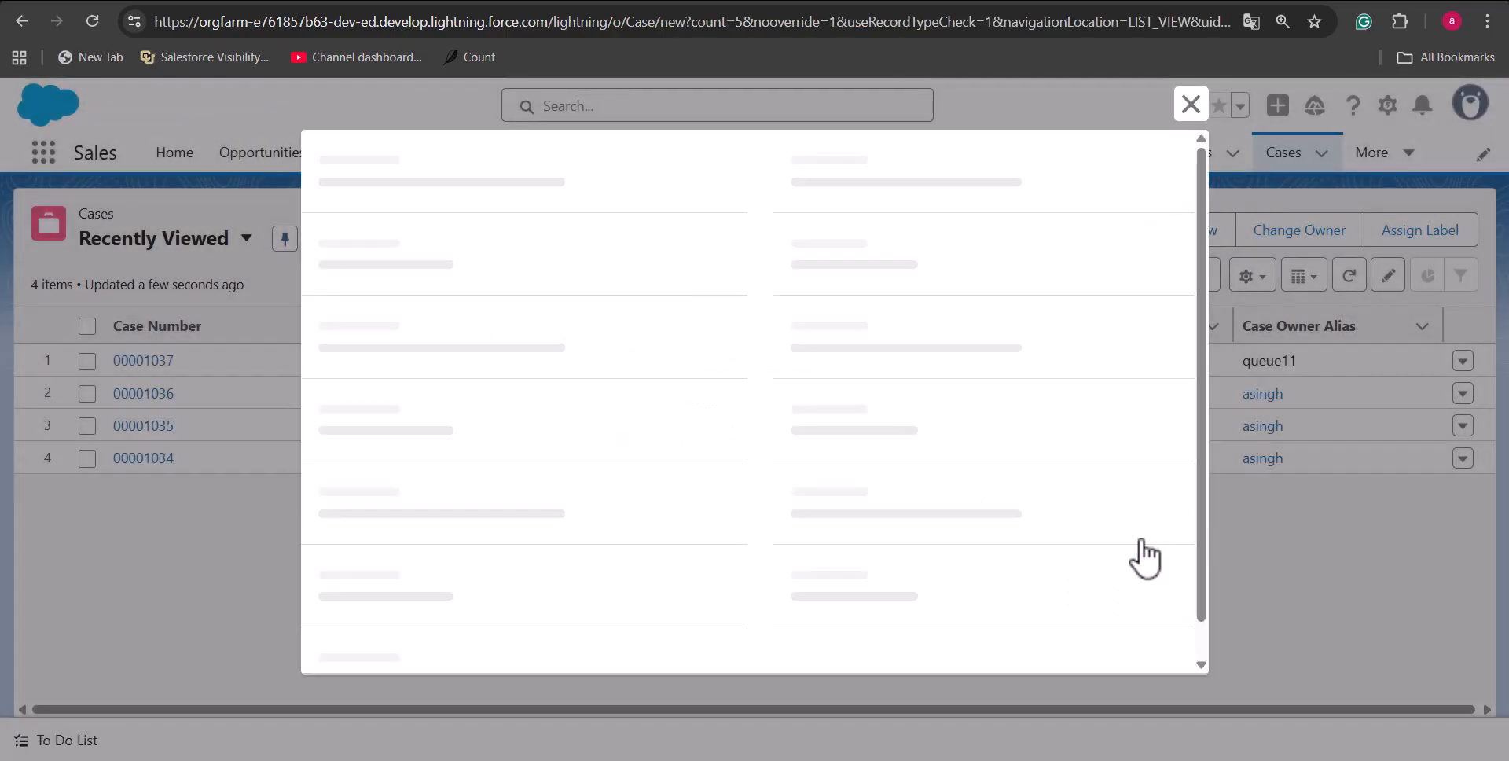
- Set the case's priority to High and origin to Email, choose a contact, and save the case
{"action": "left_click", "coordinate": [904, 395]}
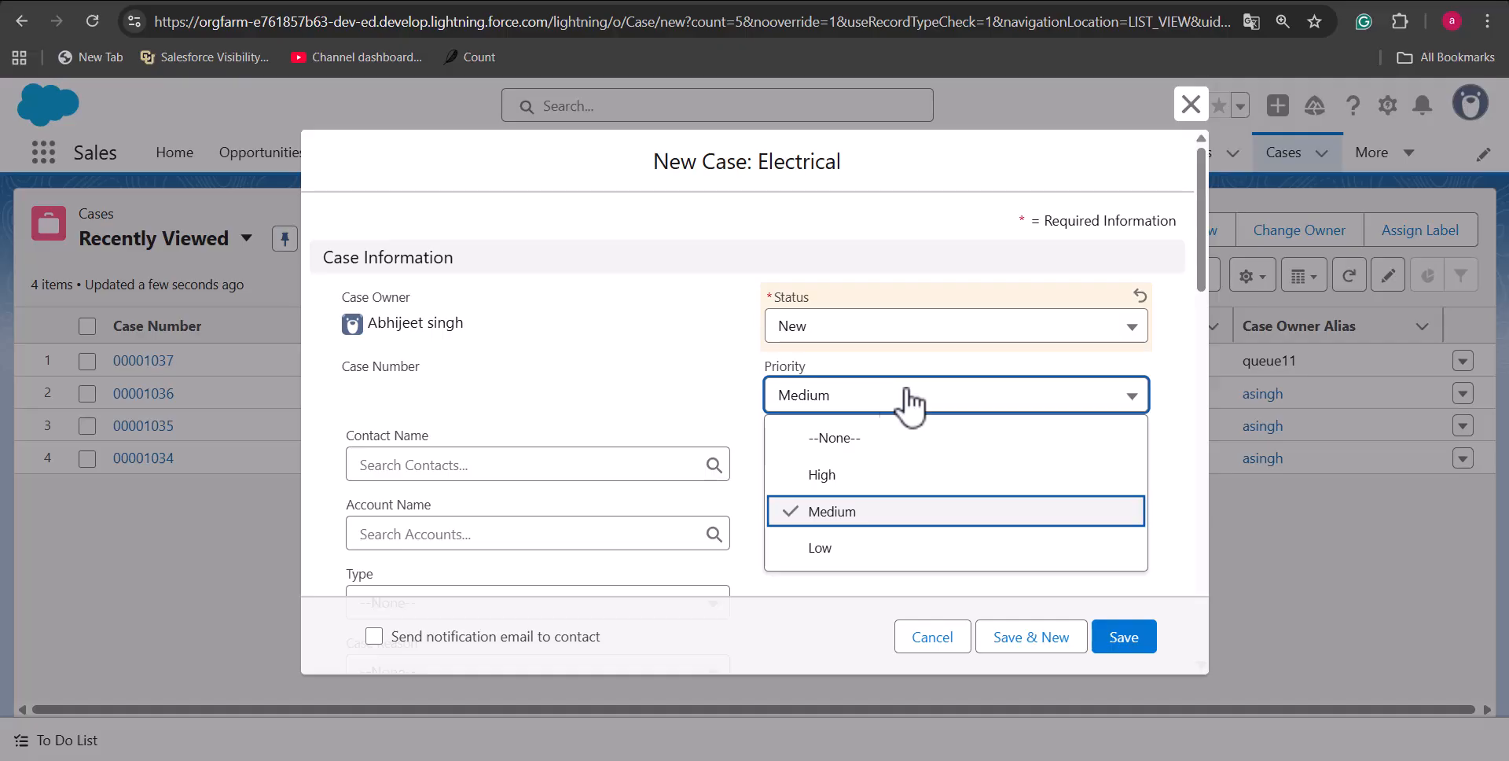
{"action": "left_click", "coordinate": [822, 475]}
{"action": "left_click", "coordinate": [853, 473]}
{"action": "left_click", "coordinate": [820, 580]}
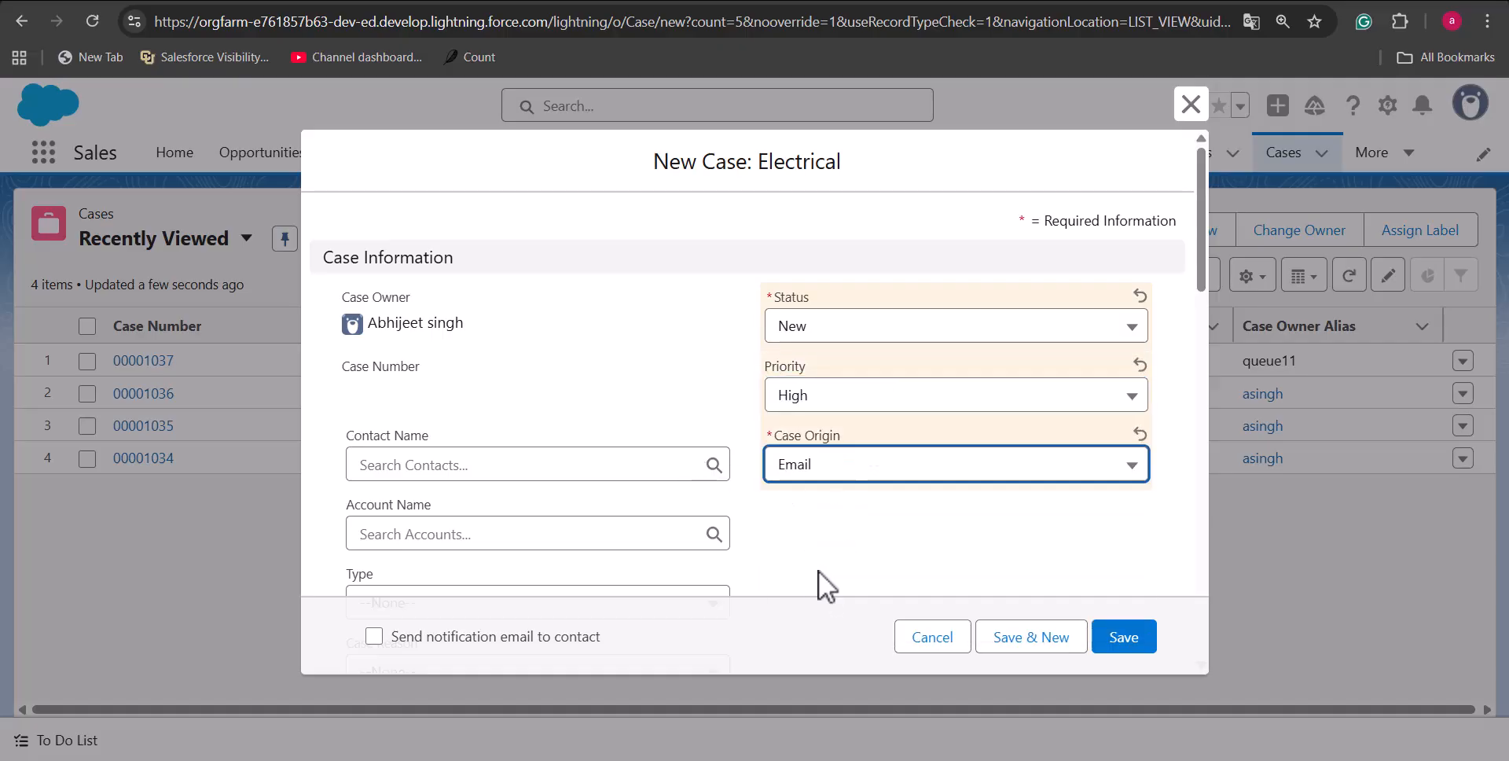
{"action": "scroll", "coordinate": [501, 509], "scroll_direction": "down", "scroll_amount": 5}
{"action": "scroll", "coordinate": [458, 459], "scroll_direction": "up", "scroll_amount": 2}
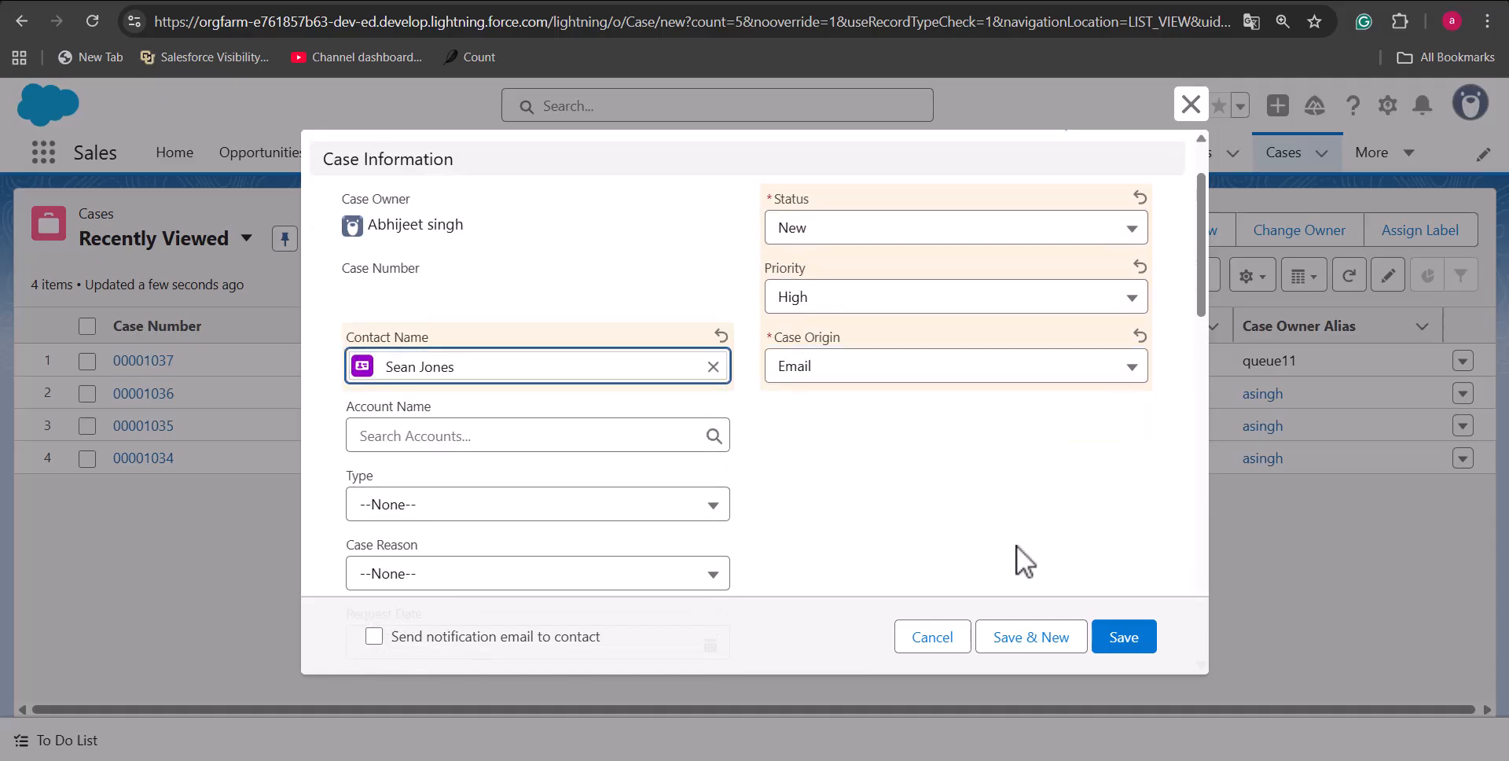
{"action": "scroll", "coordinate": [1016, 545], "scroll_direction": "up", "scroll_amount": 2}
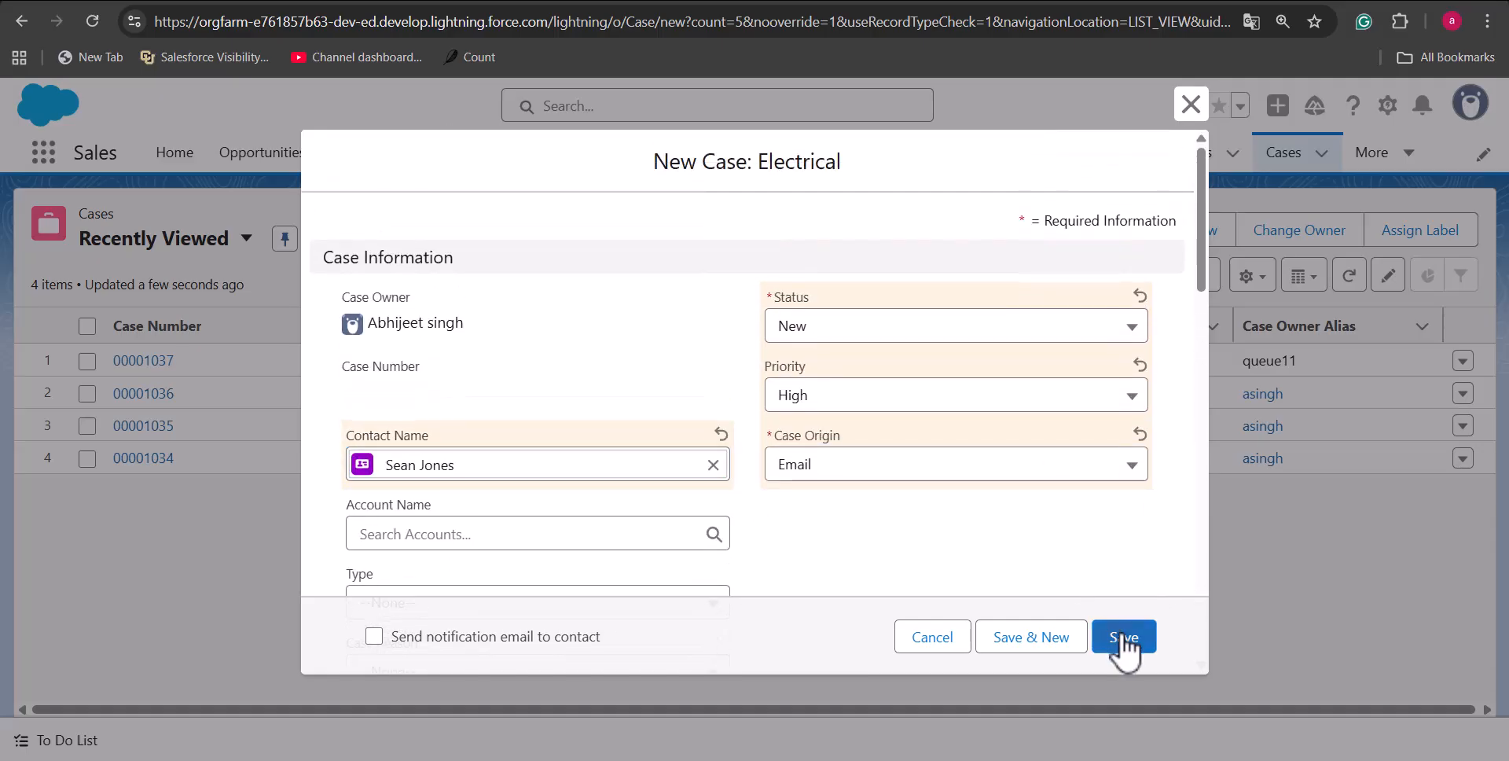
{"action": "left_click", "coordinate": [1122, 642]}
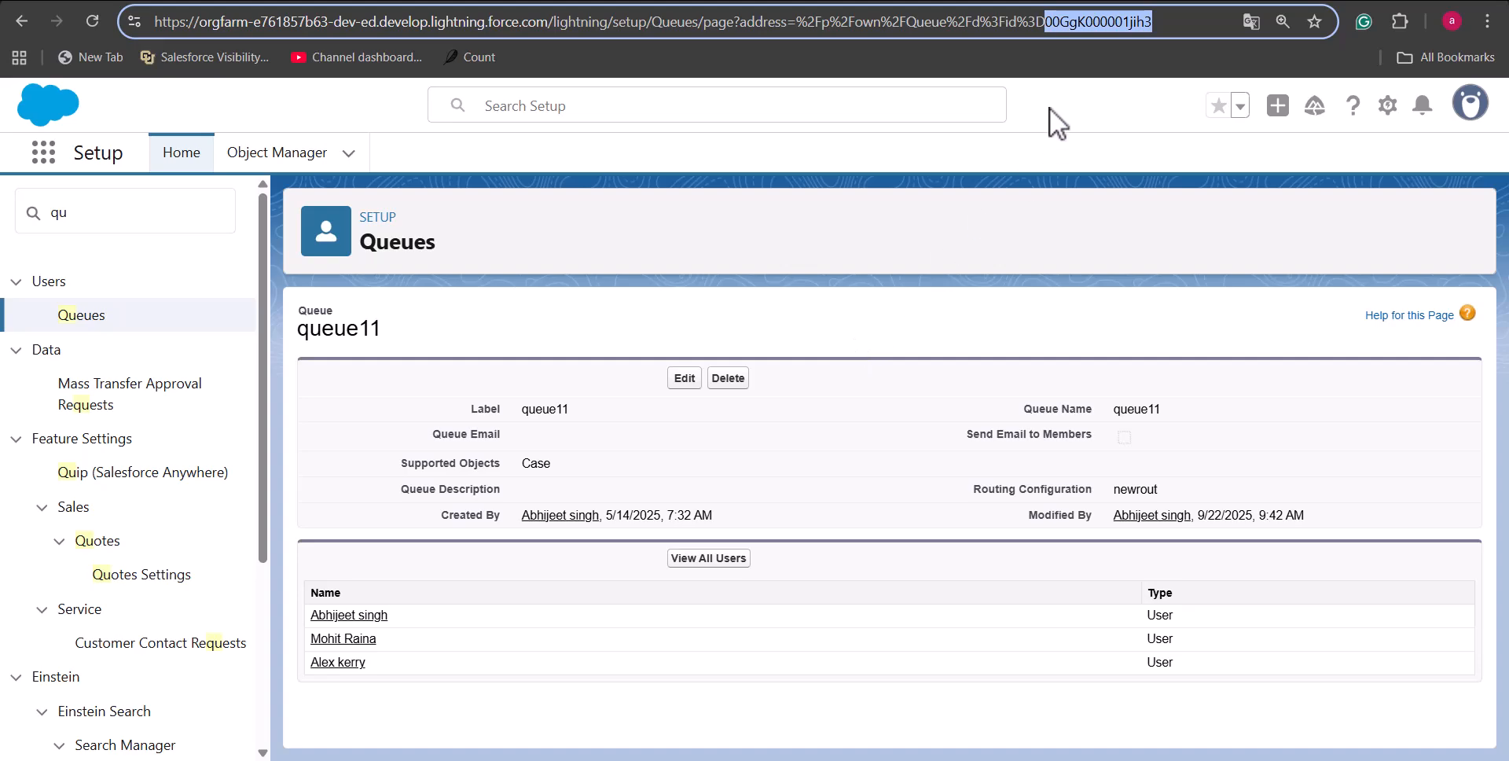
- Examine the queue ID at the end of the queue11 page's web address
{"action": "left_click", "coordinate": [1048, 23]}
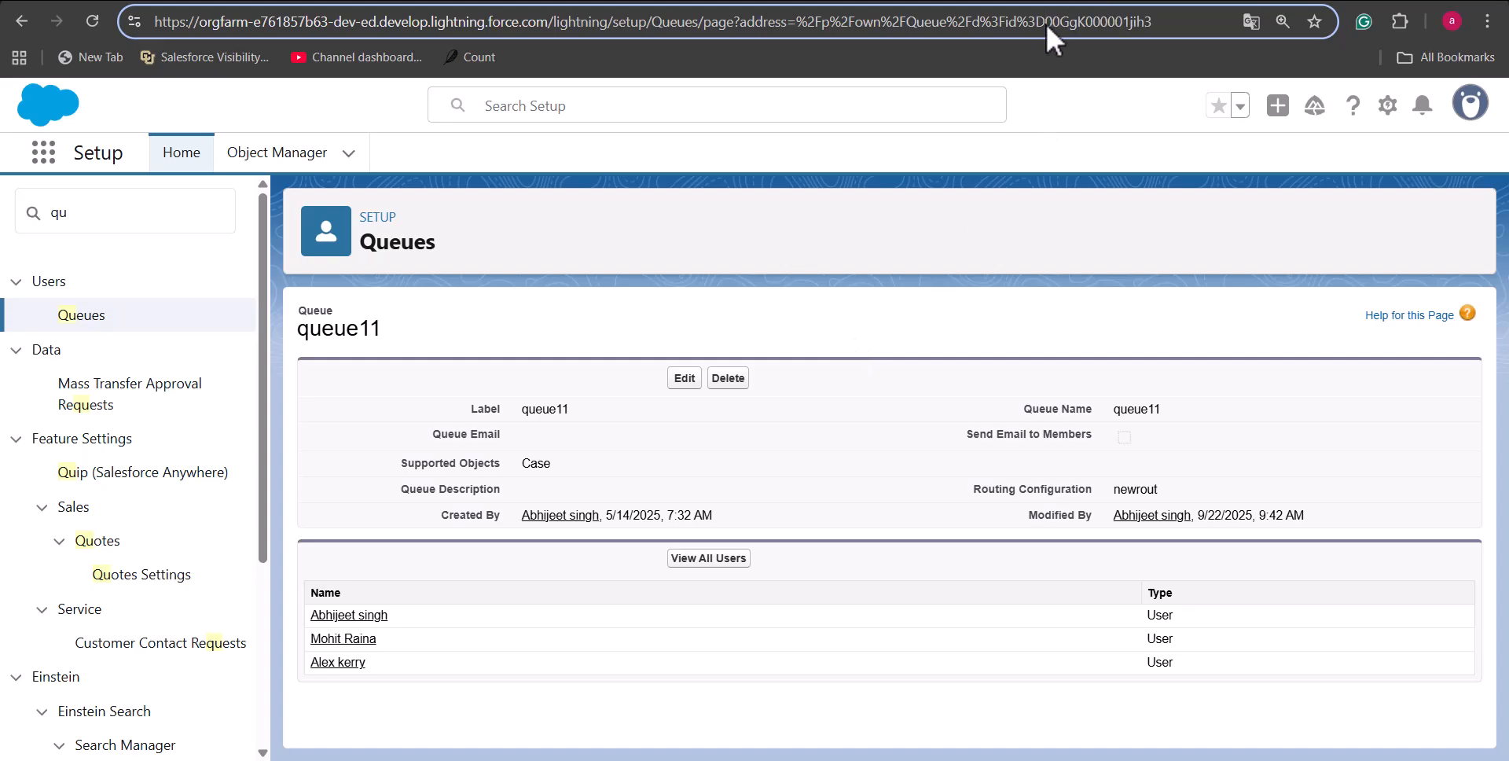
{"action": "left_click_drag", "start_coordinate": [1153, 22], "coordinate": [1045, 23]}
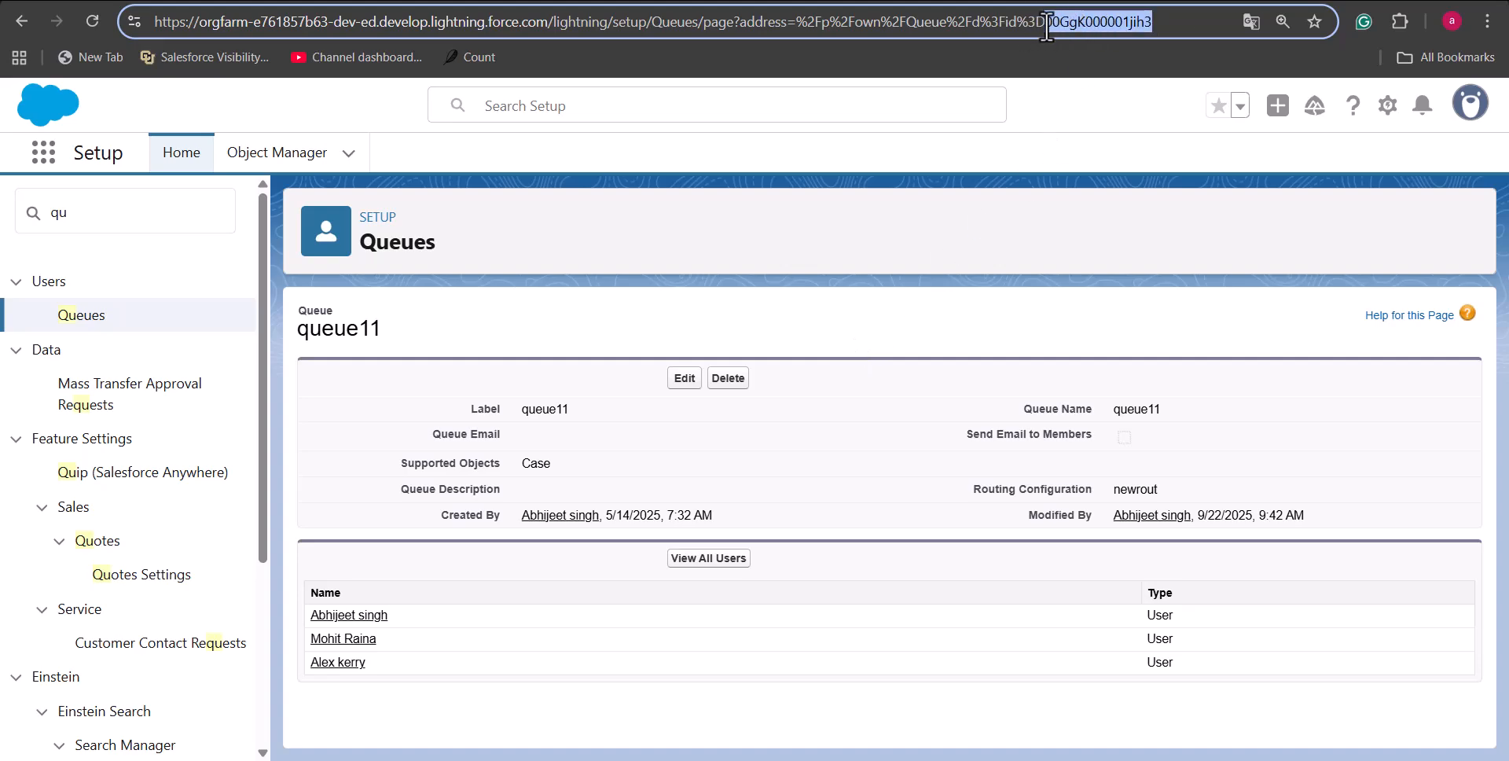
{"action": "key", "text": "Escape"}
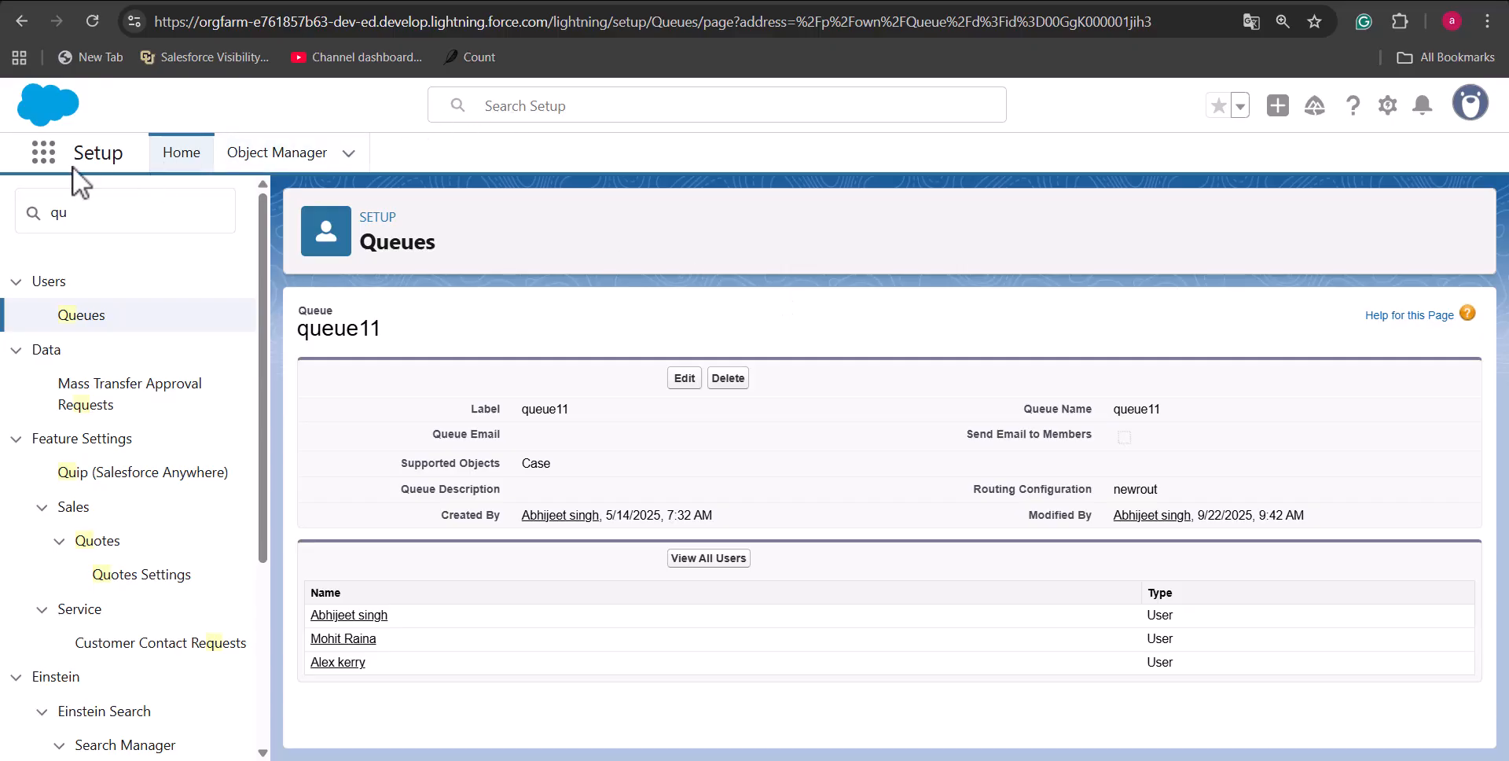
- Find Flows in Setup, open the assign case flow and deactivate it
{"action": "left_click_drag", "start_coordinate": [72, 212], "coordinate": [48, 211]}
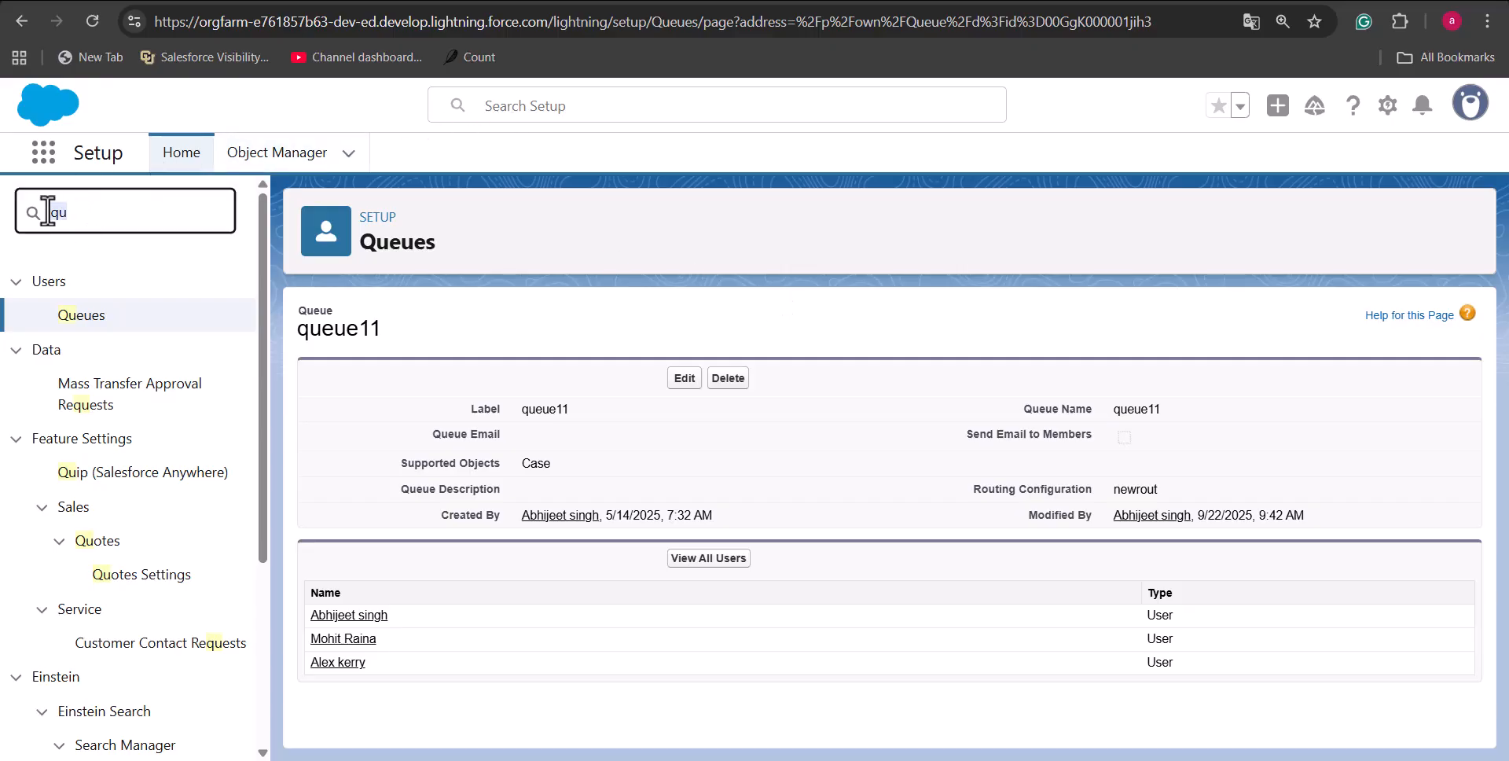
{"action": "type", "text": "flows"}
{"action": "left_click", "coordinate": [70, 317]}
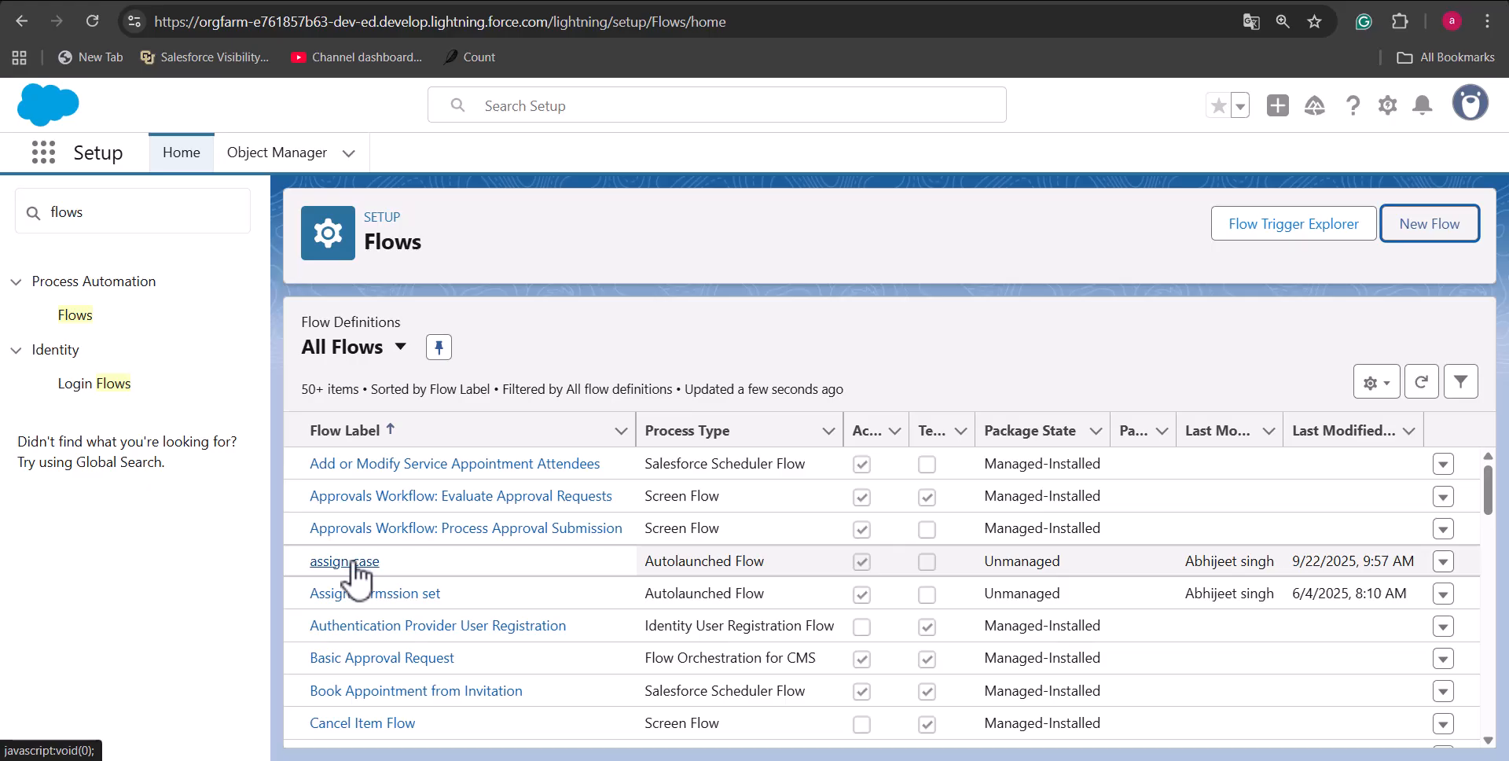
{"action": "left_click", "coordinate": [353, 561]}
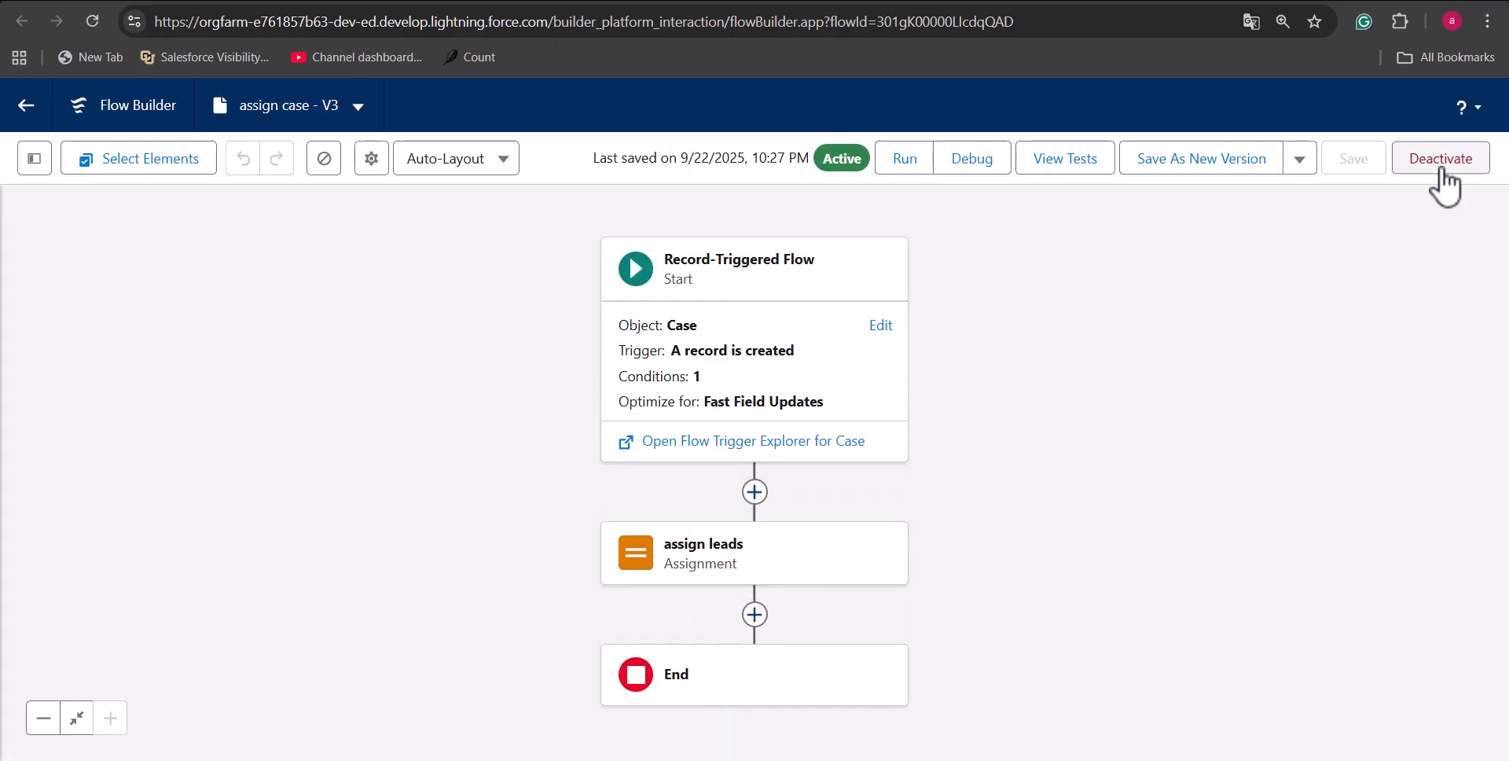
{"action": "left_click", "coordinate": [1442, 179]}
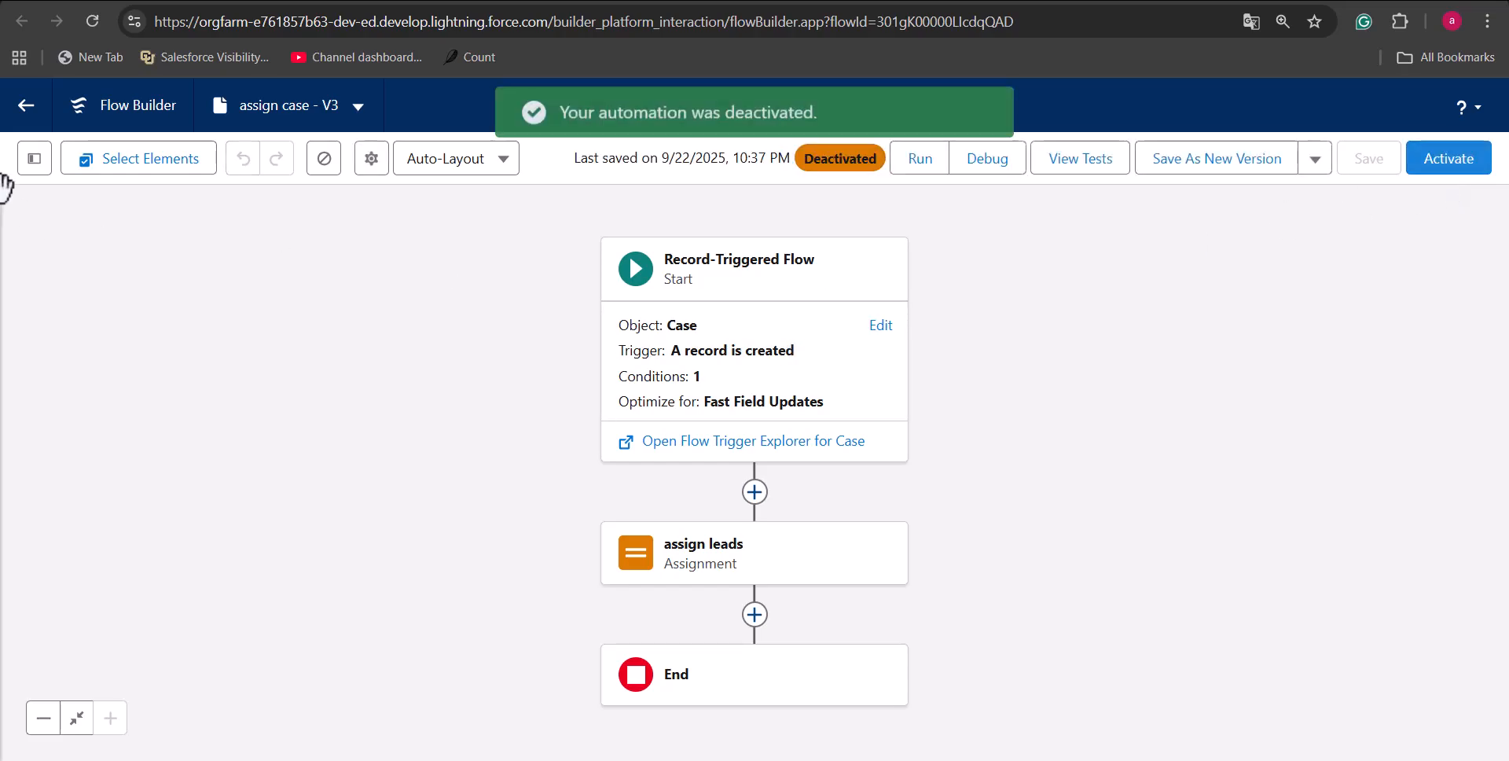
- Return to the Flows list and create a new record-triggered flow
{"action": "left_click", "coordinate": [26, 106]}
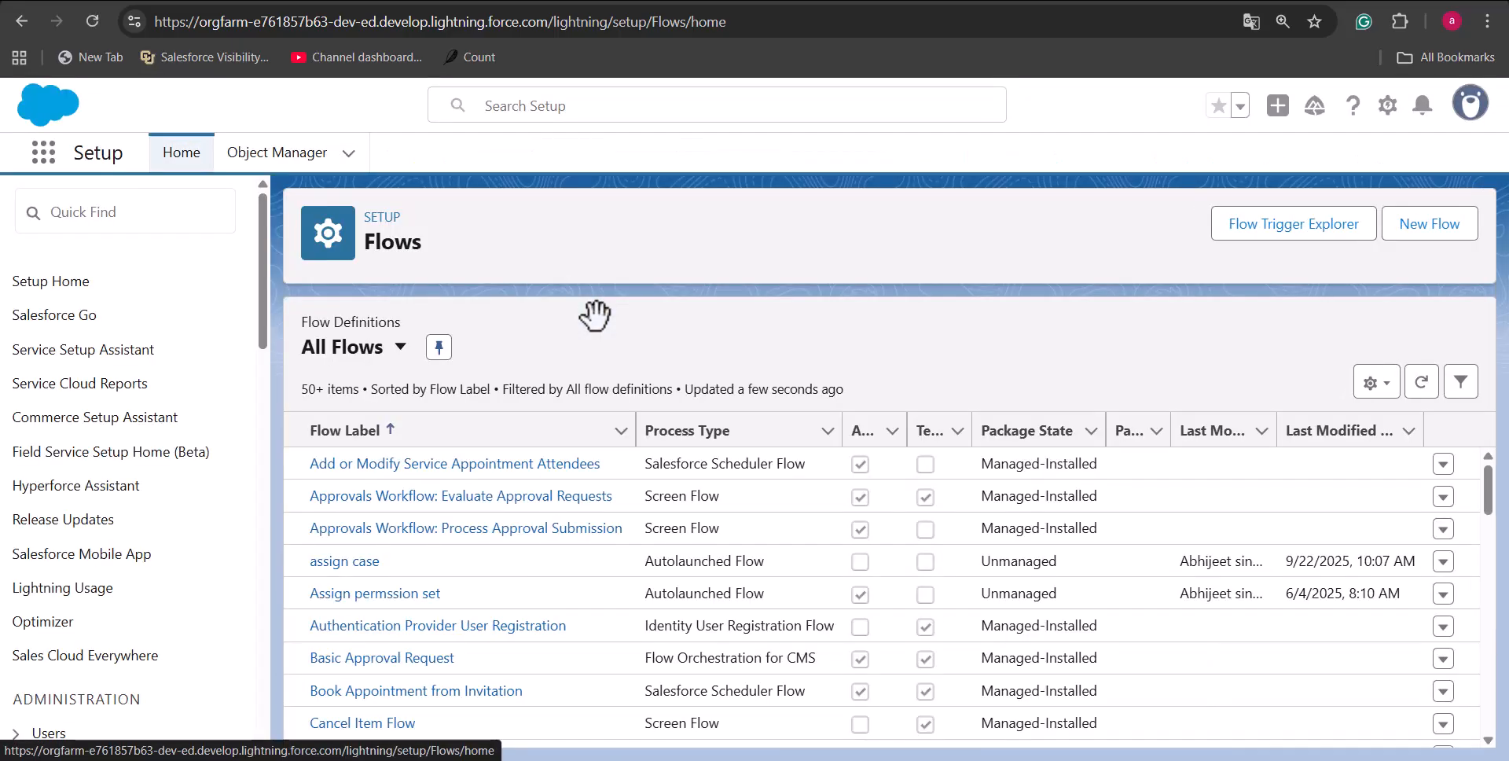
{"action": "left_click", "coordinate": [1438, 234]}
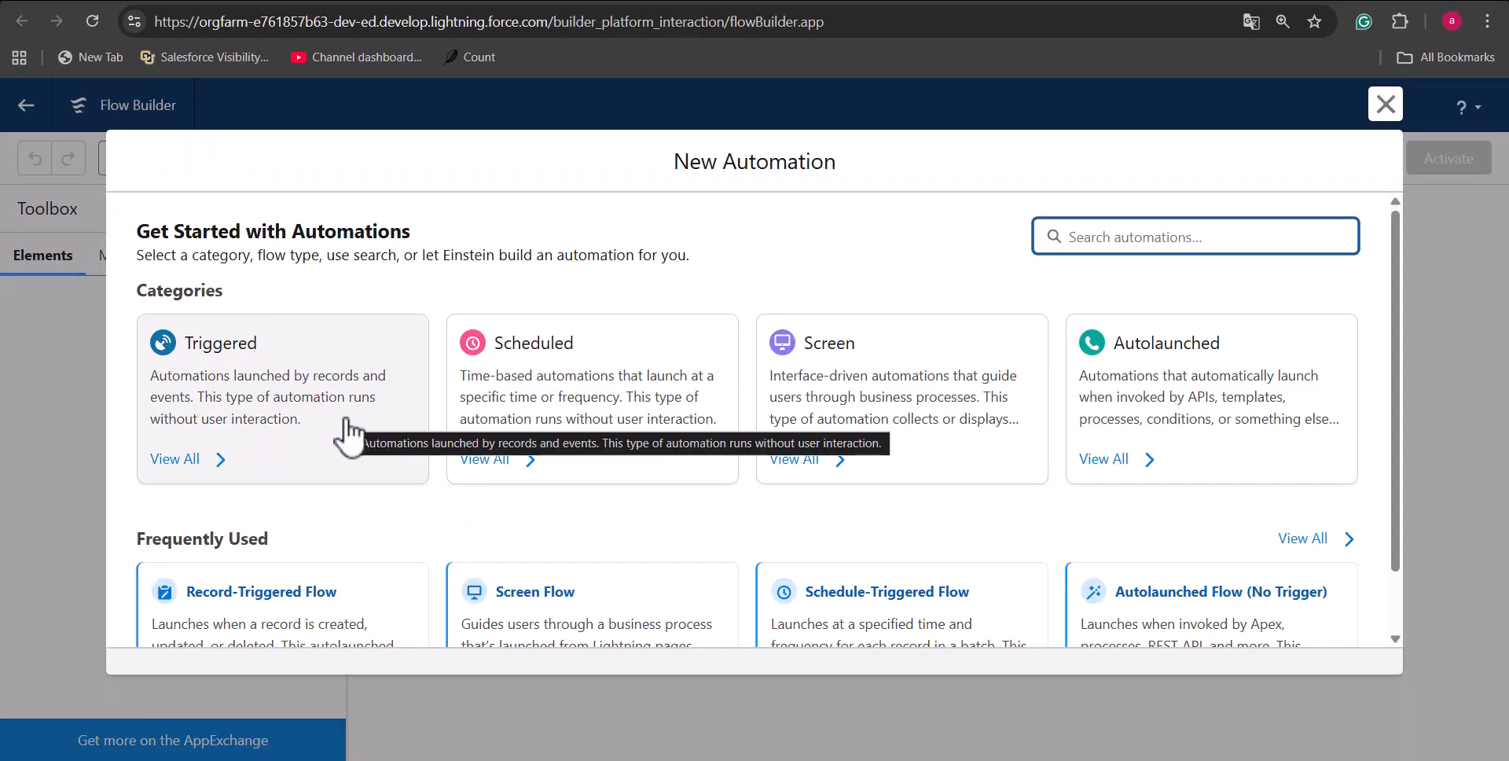
{"action": "left_click", "coordinate": [351, 432]}
{"action": "left_click", "coordinate": [344, 434]}
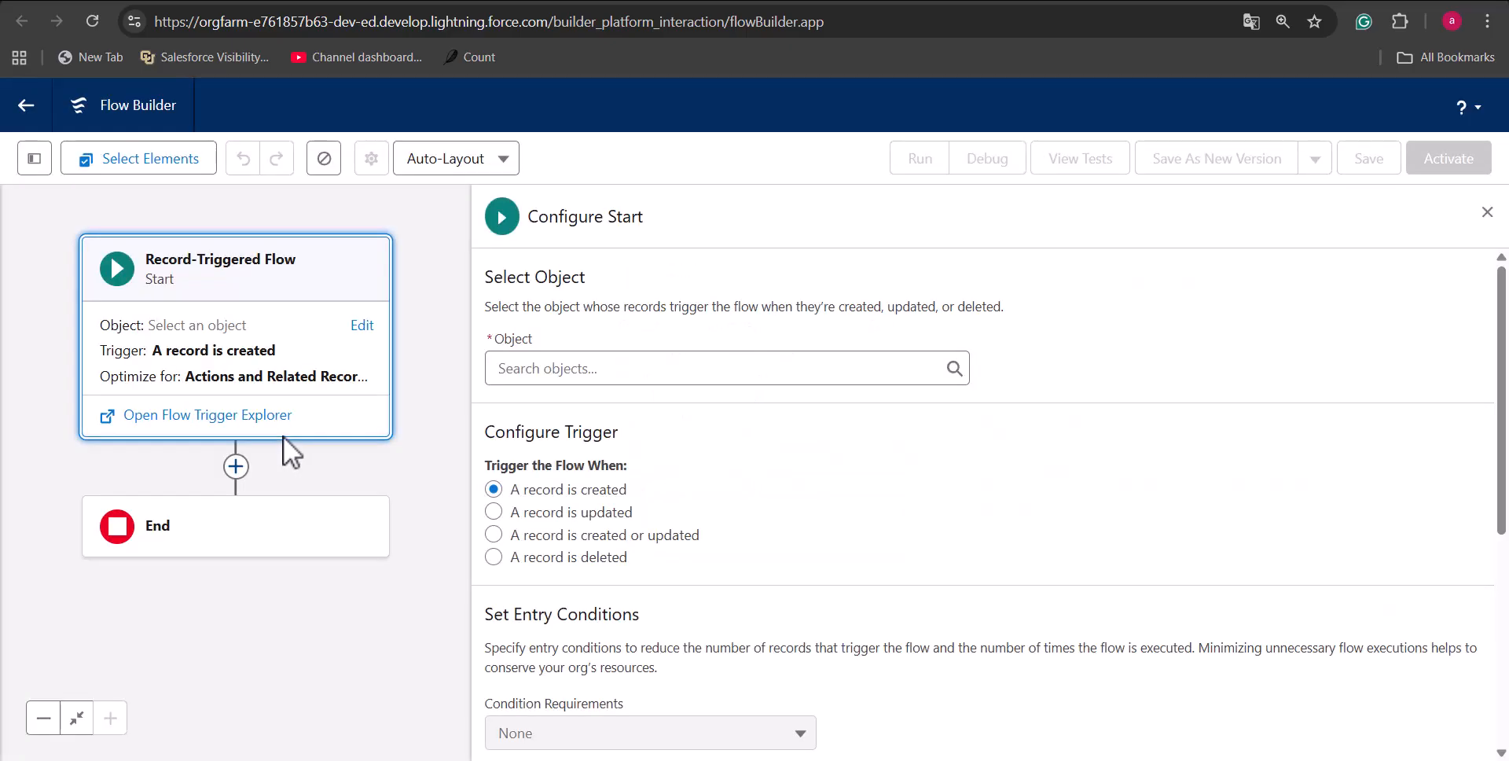
- Set the flow's object to Case and trigger it when a record is created or updated
{"action": "left_click", "coordinate": [567, 368]}
{"action": "type", "text": "case"}
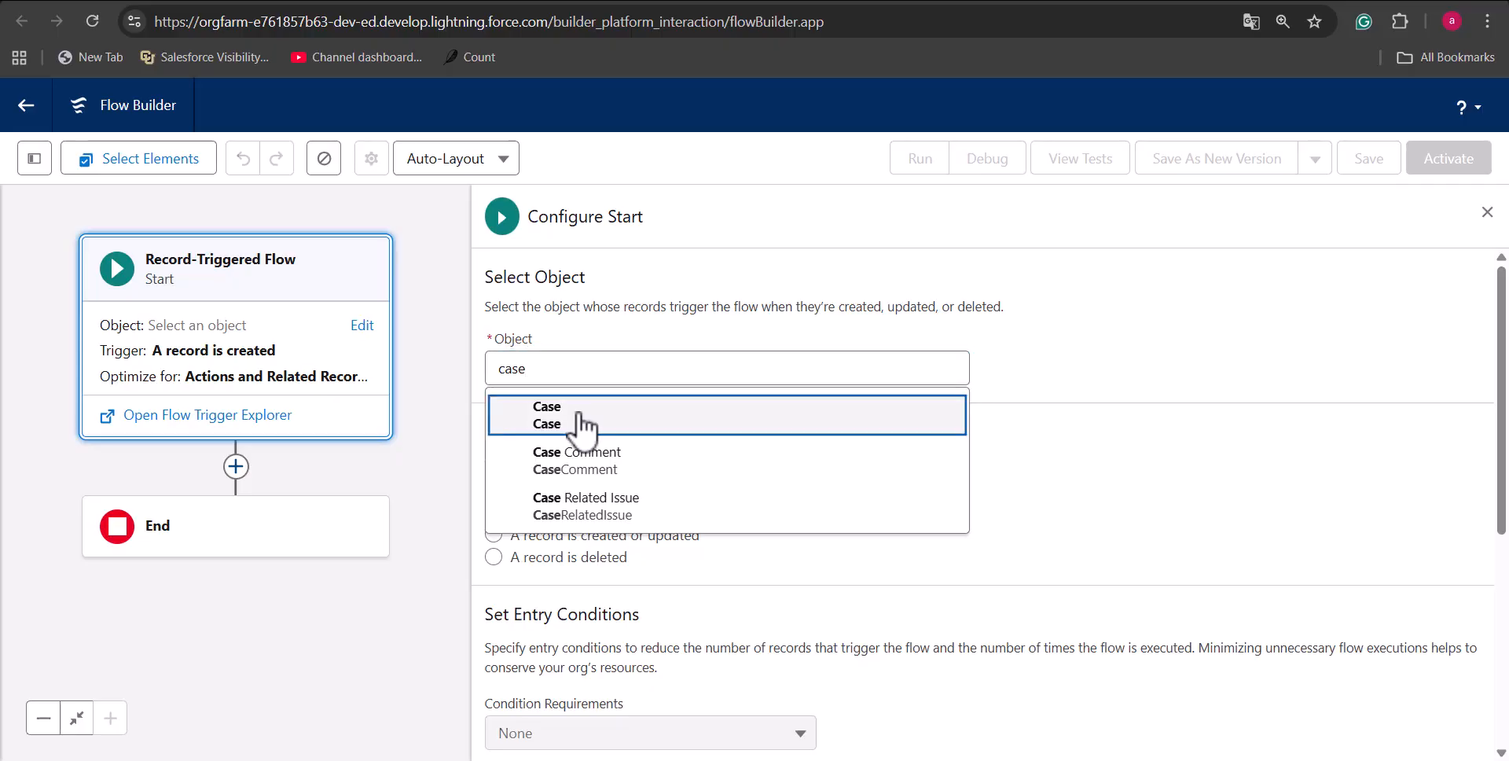
{"action": "left_click", "coordinate": [579, 417]}
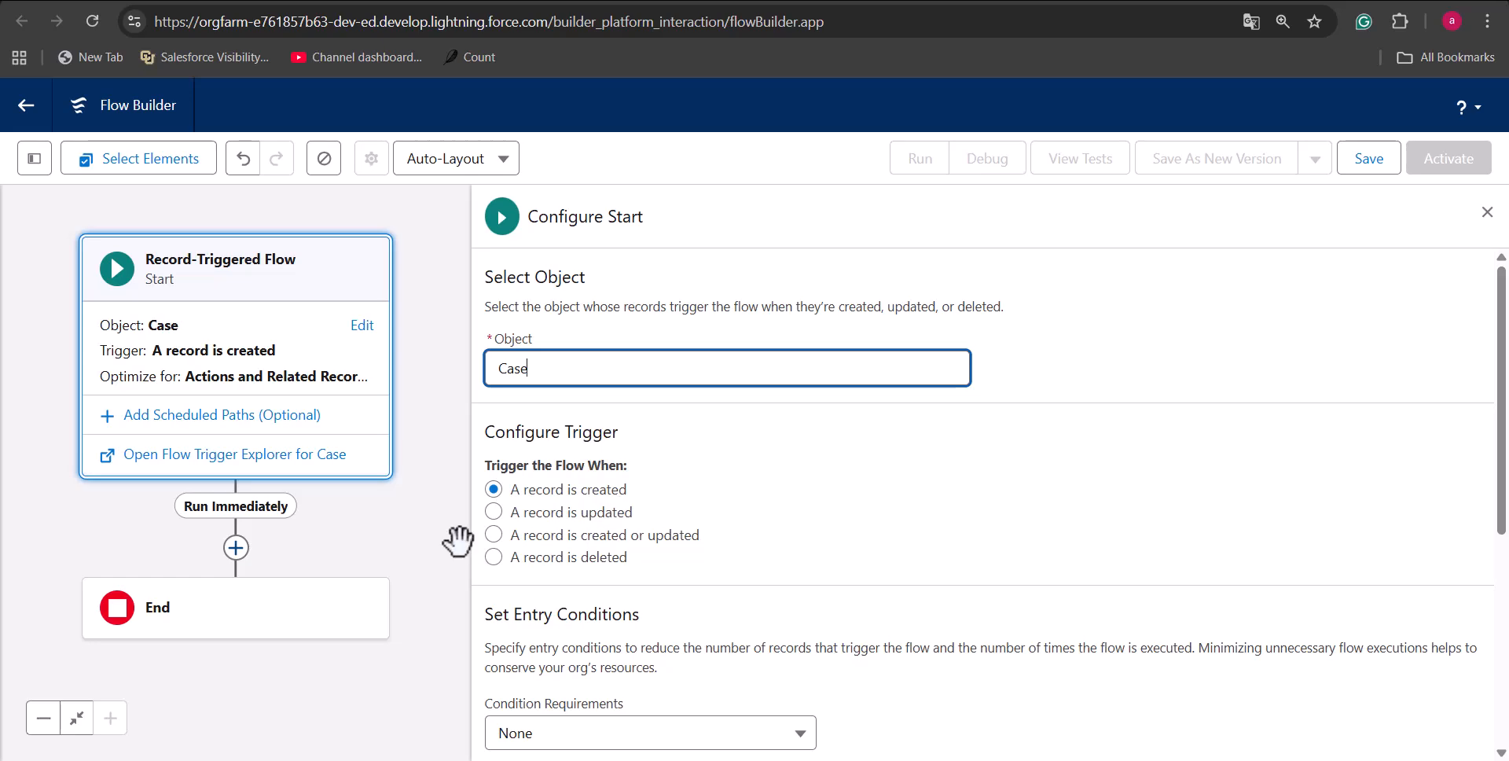
{"action": "left_click", "coordinate": [489, 539]}
- Set the entry condition requirements to All Conditions Are Met (AND)
{"action": "scroll", "coordinate": [1050, 539], "scroll_direction": "down", "scroll_amount": 5}
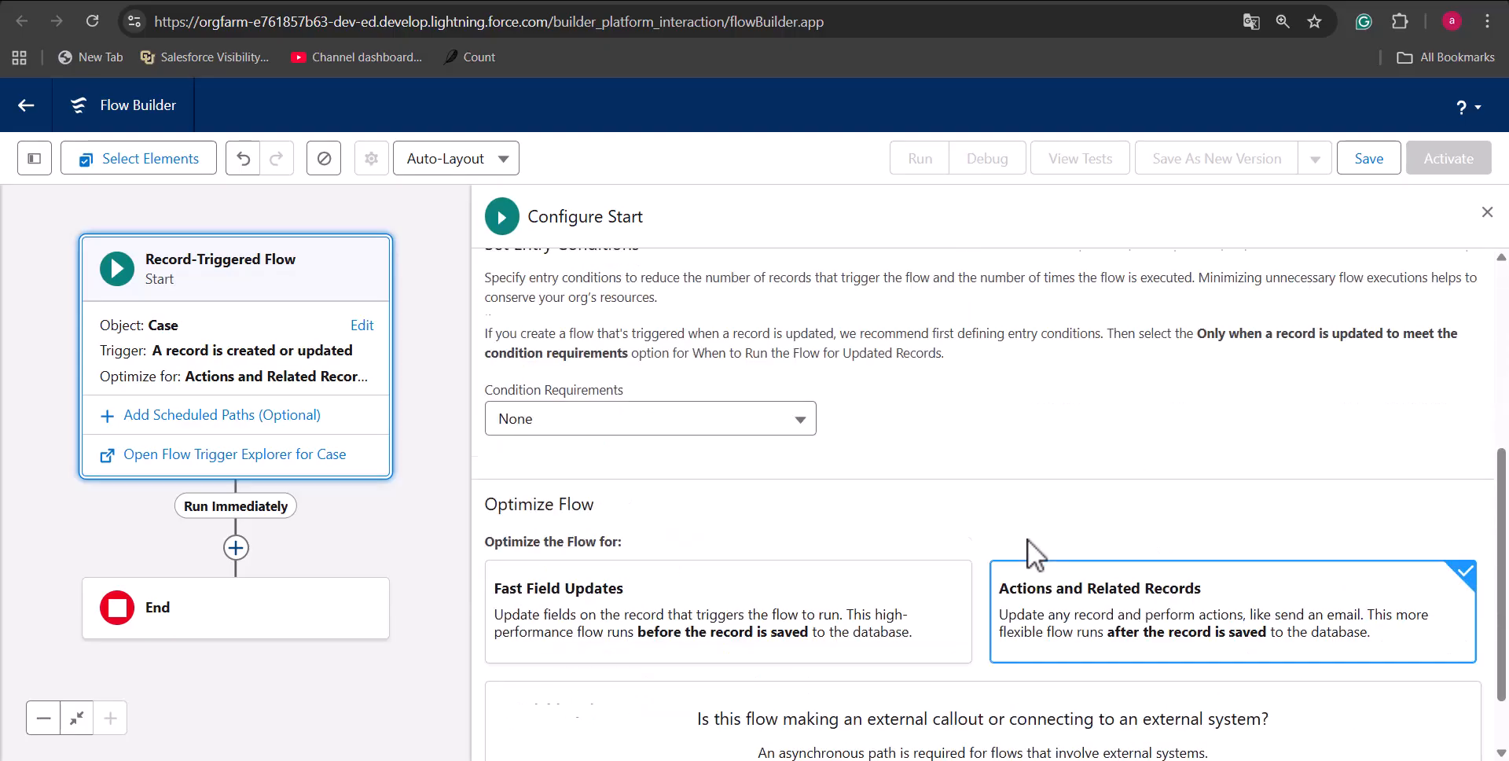
{"action": "left_click", "coordinate": [717, 405]}
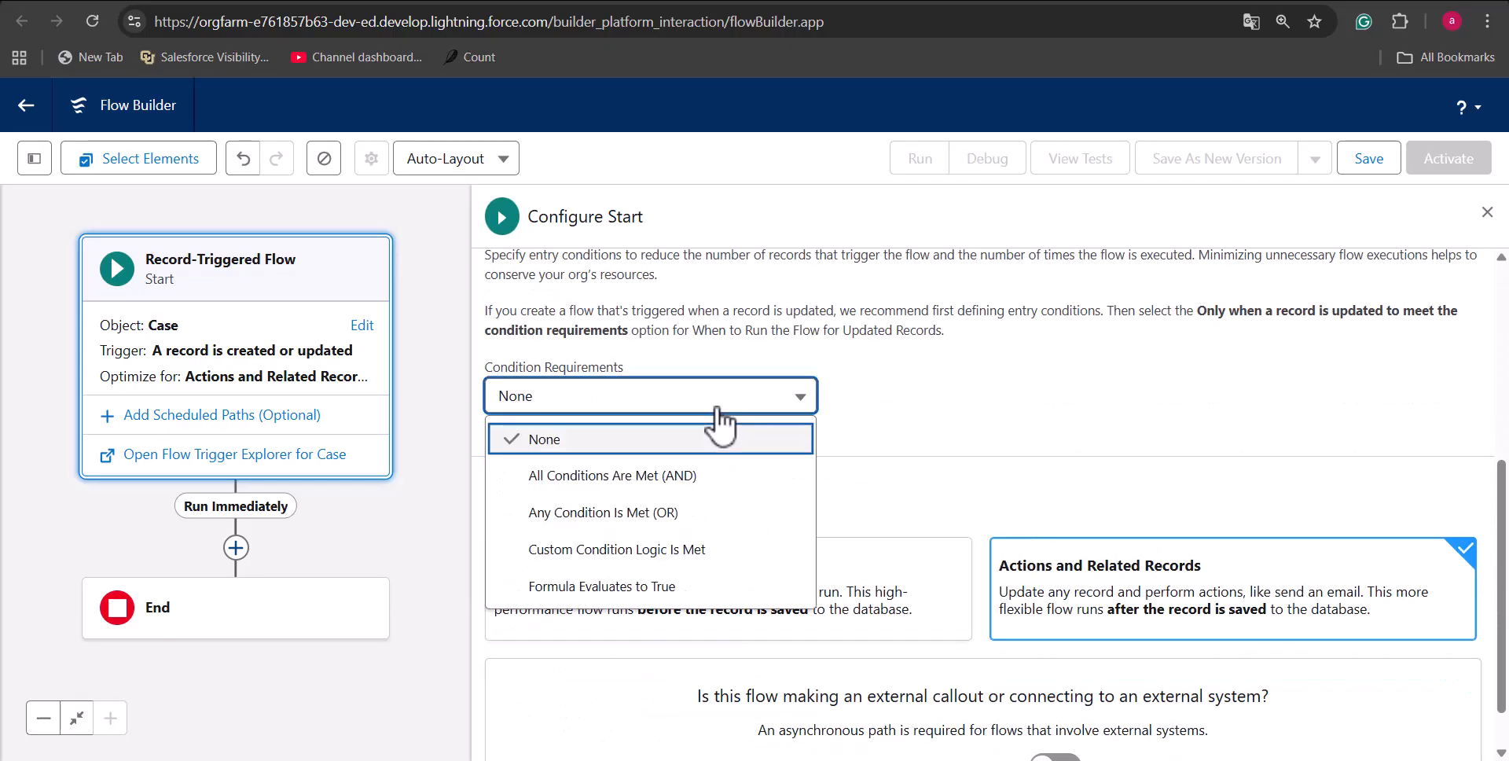
{"action": "left_click", "coordinate": [711, 476]}
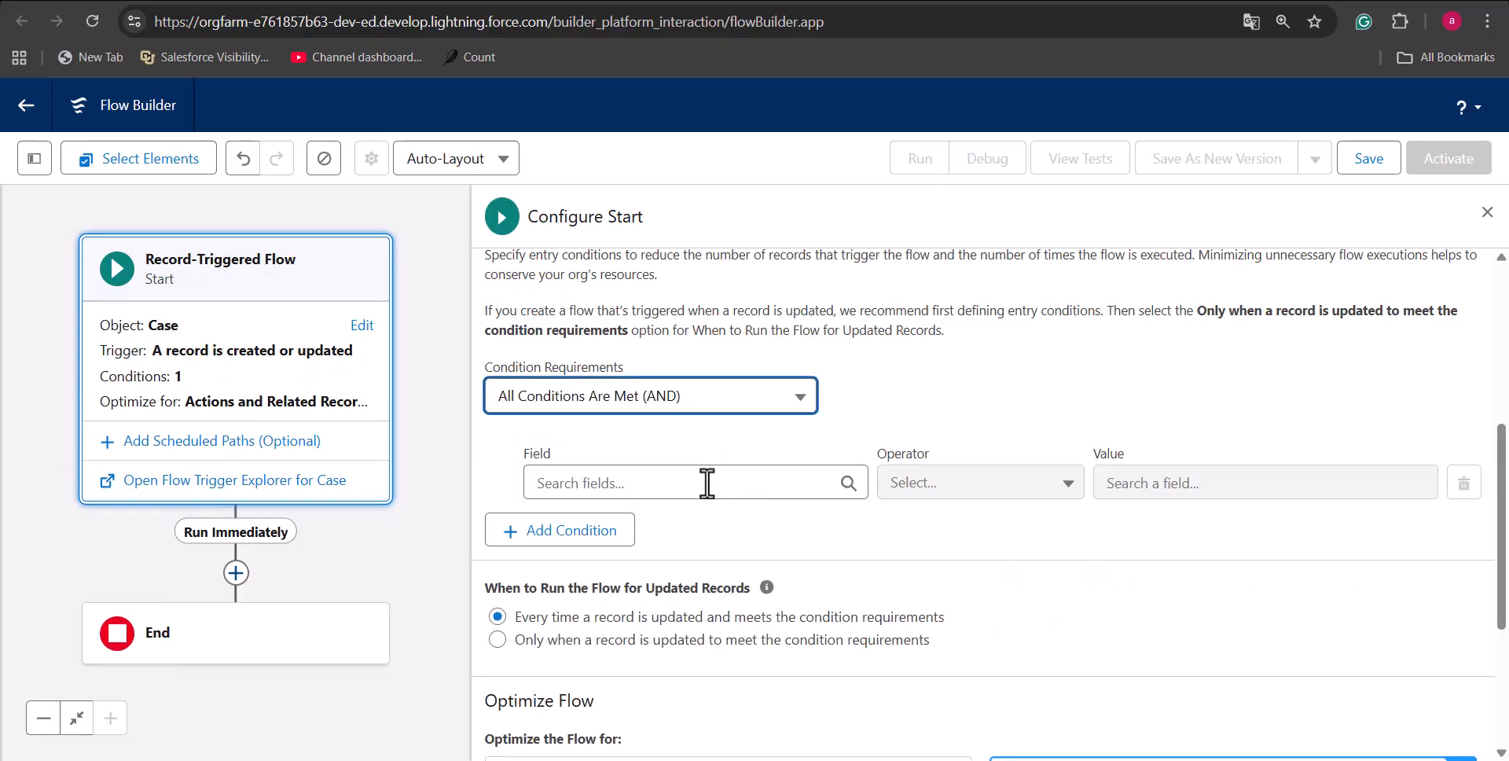
- Define the entry condition as Priority Equals High
{"action": "left_click", "coordinate": [706, 482]}
{"action": "left_click", "coordinate": [539, 507]}
{"action": "scroll", "coordinate": [689, 479], "scroll_direction": "up", "scroll_amount": 4}
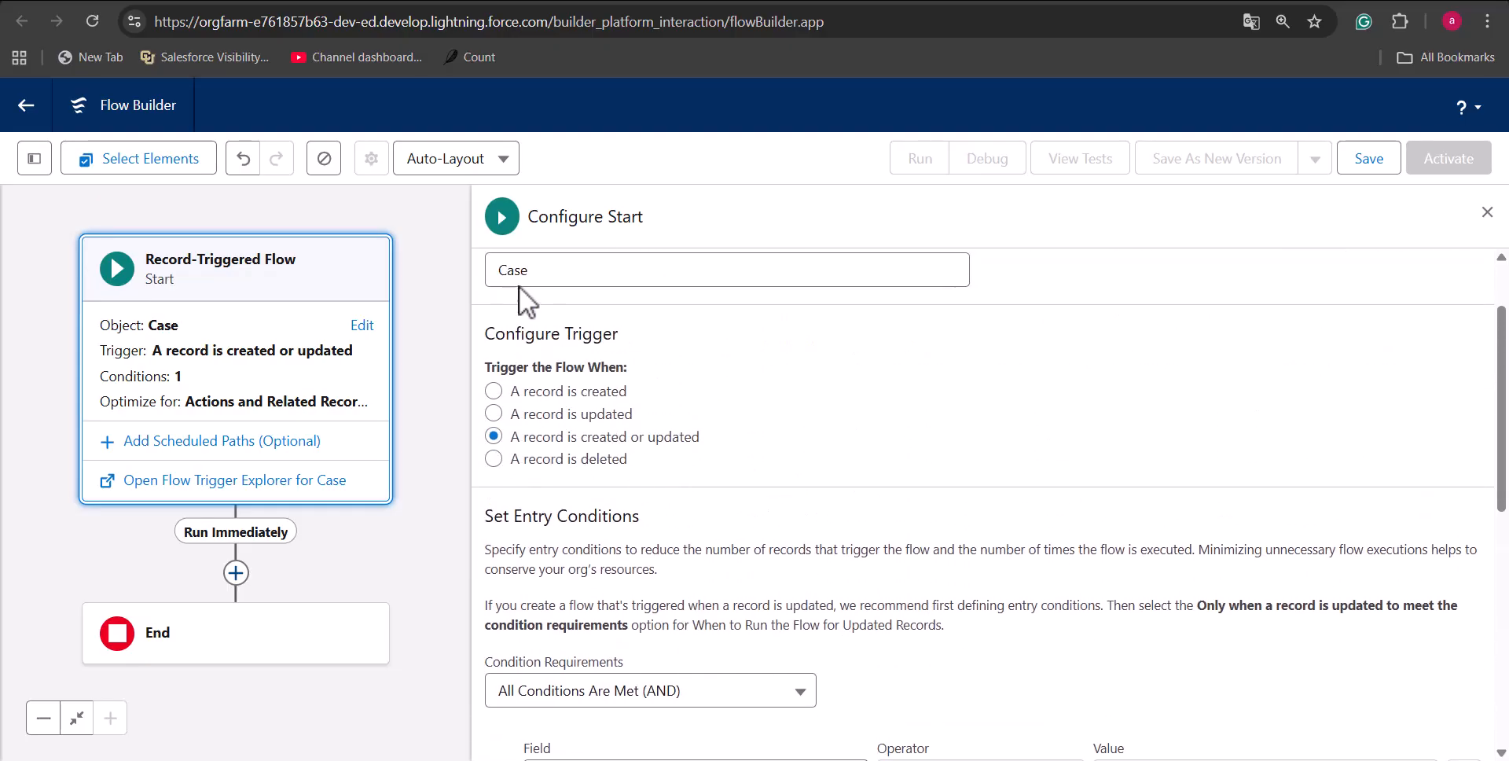
{"action": "scroll", "coordinate": [717, 437], "scroll_direction": "down", "scroll_amount": 4}
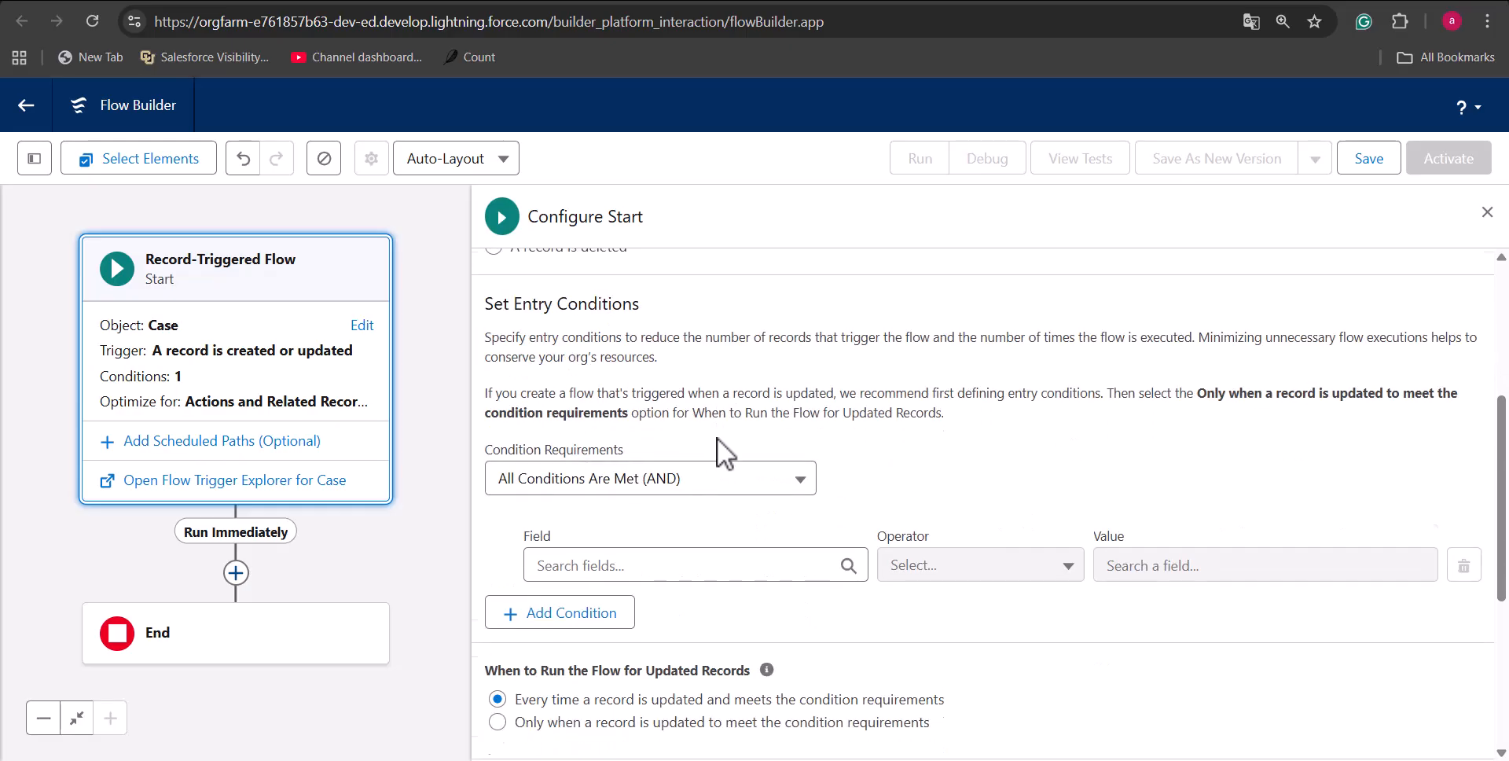
{"action": "left_click", "coordinate": [627, 475]}
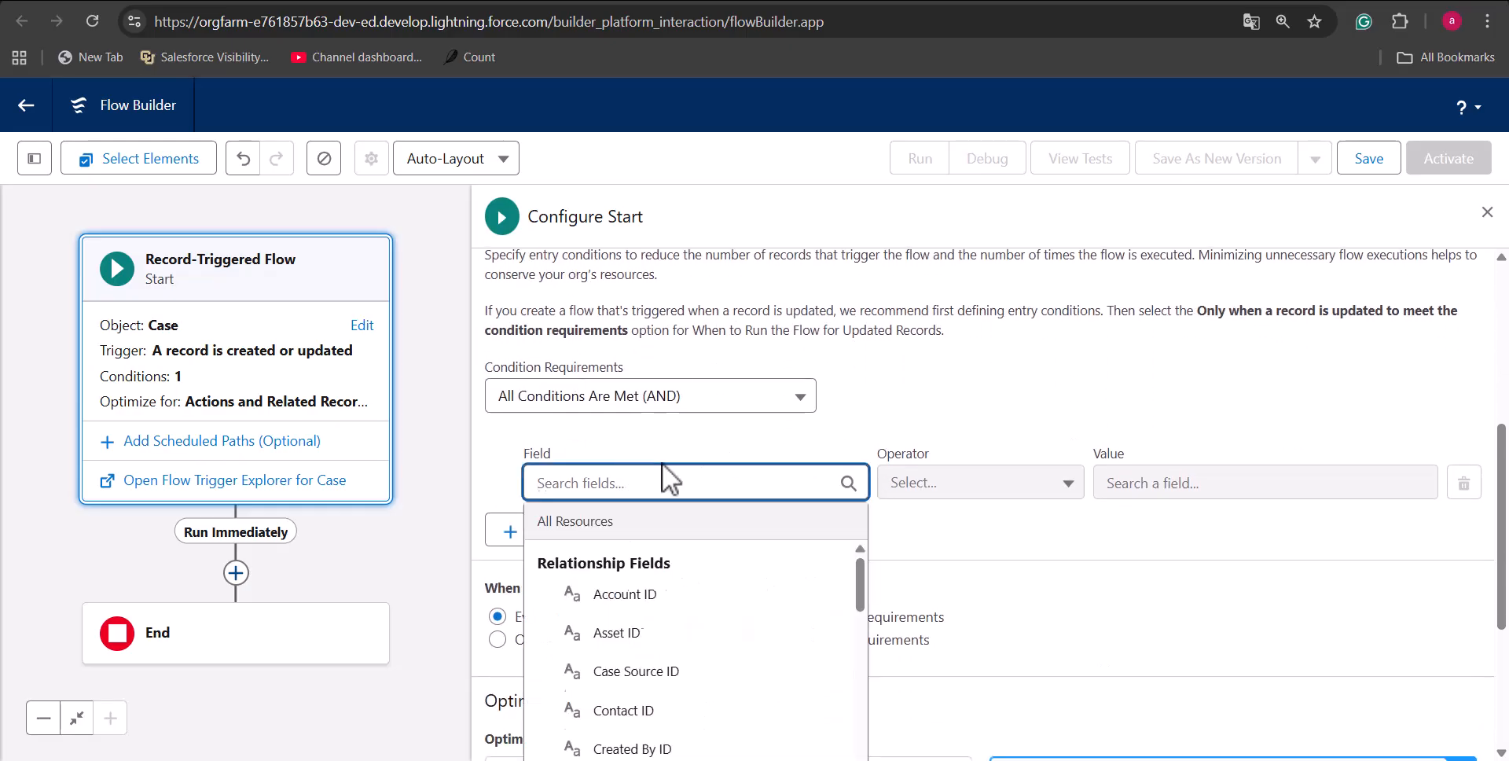
{"action": "type", "text": "pr"}
{"action": "left_click", "coordinate": [681, 623]}
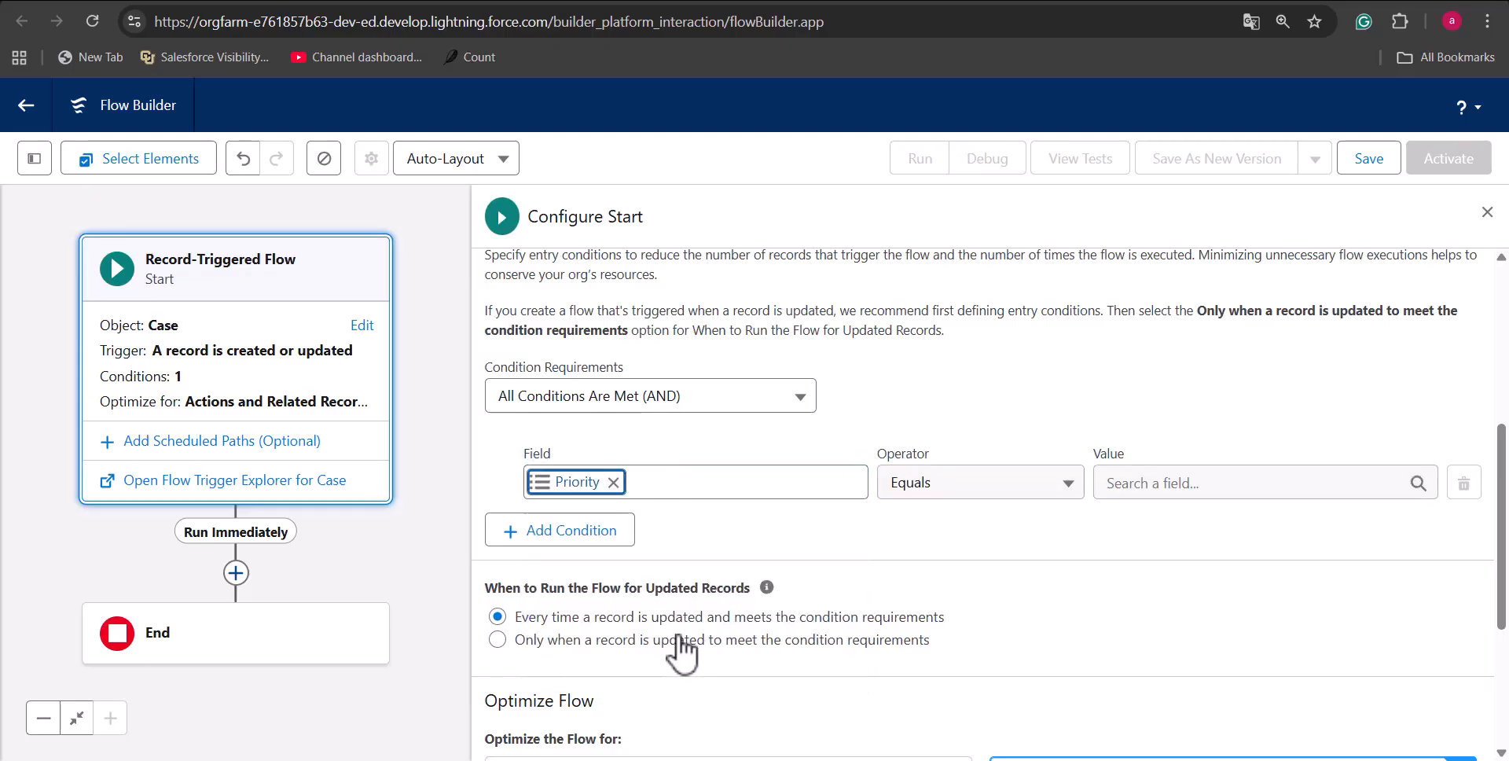
{"action": "left_click", "coordinate": [1134, 483]}
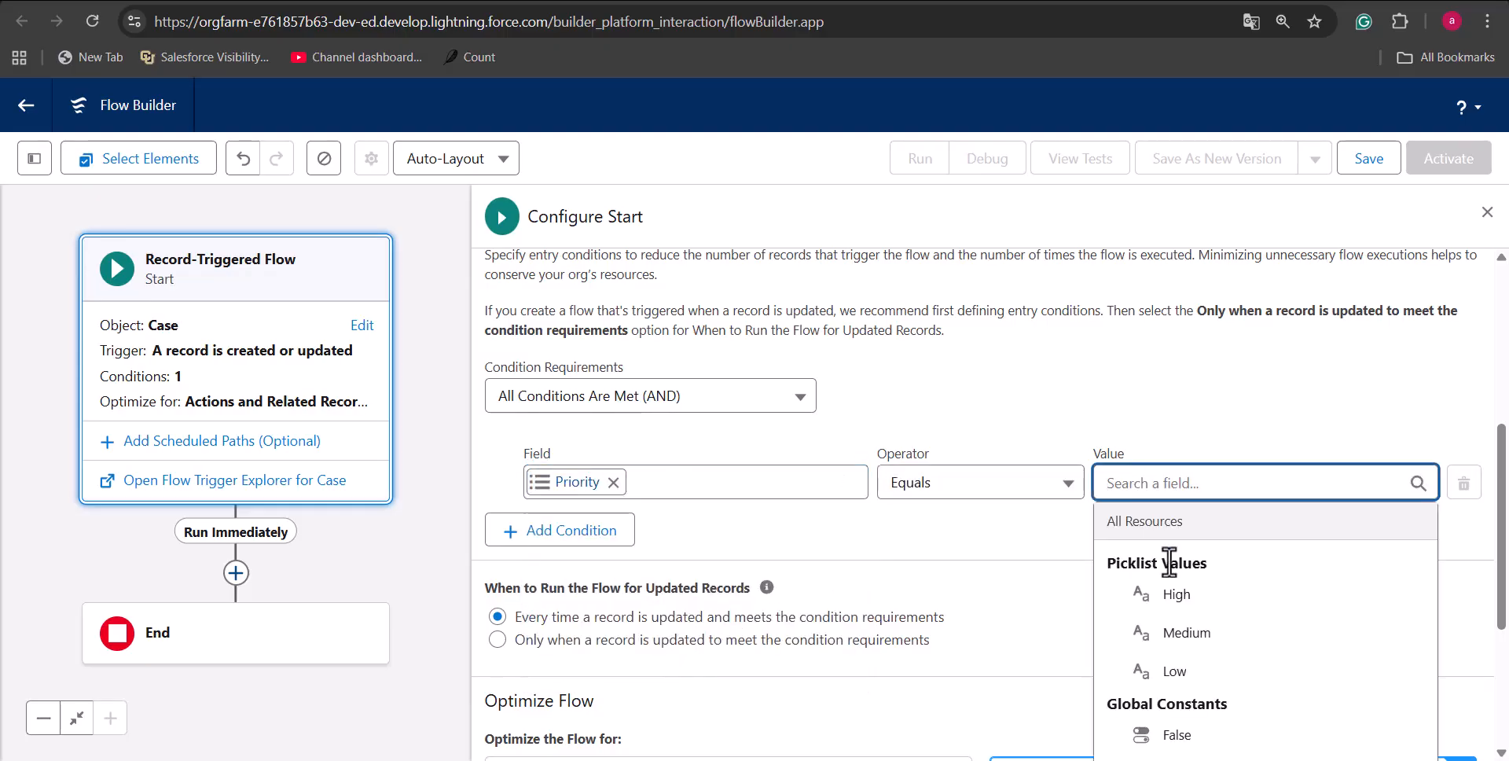
{"action": "left_click", "coordinate": [1179, 594]}
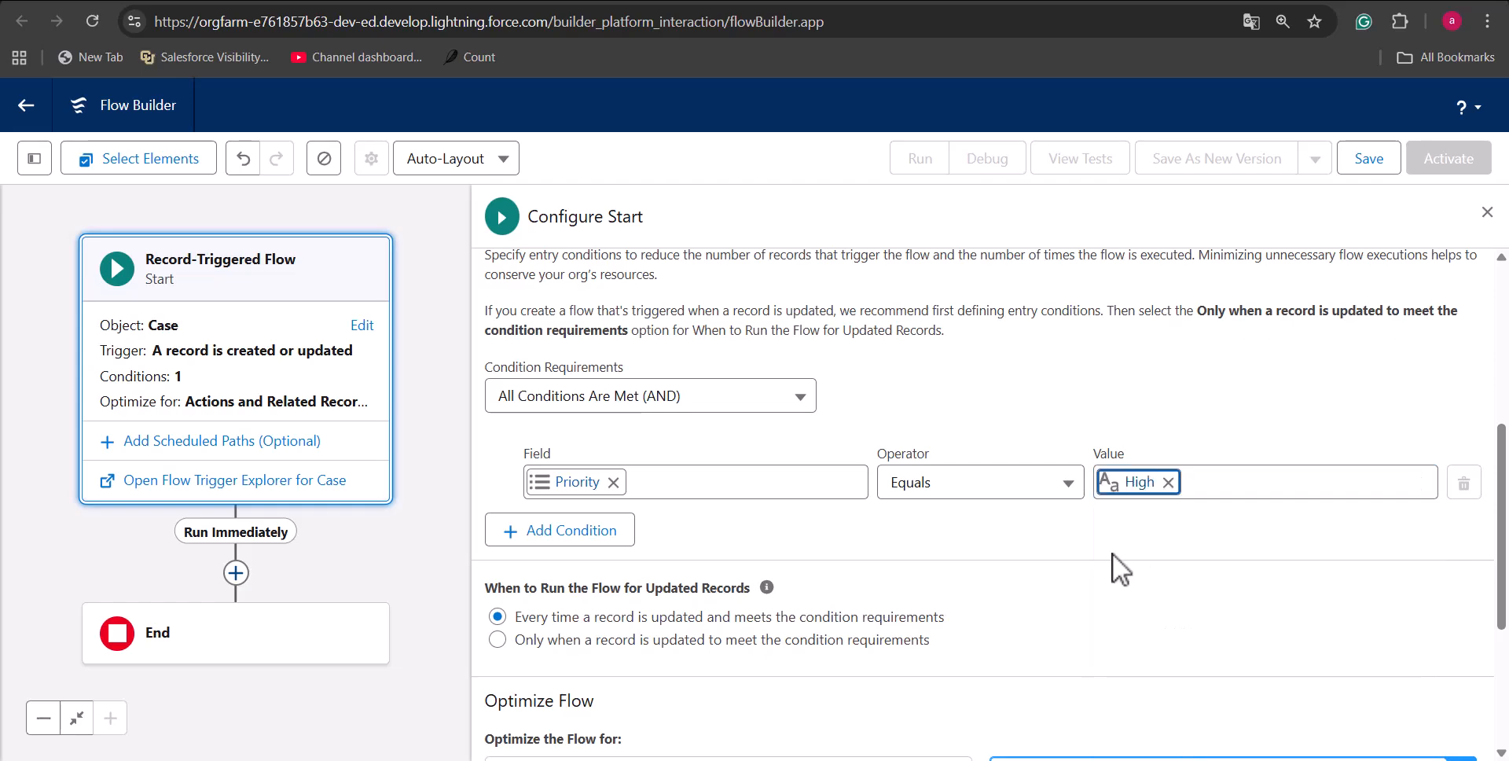
- Run the flow every time an updated record meets the conditions, optimize it for Fast Field Updates, and close the start configuration
{"action": "scroll", "coordinate": [493, 318], "scroll_direction": "down", "scroll_amount": 3}
{"action": "left_click", "coordinate": [495, 333]}
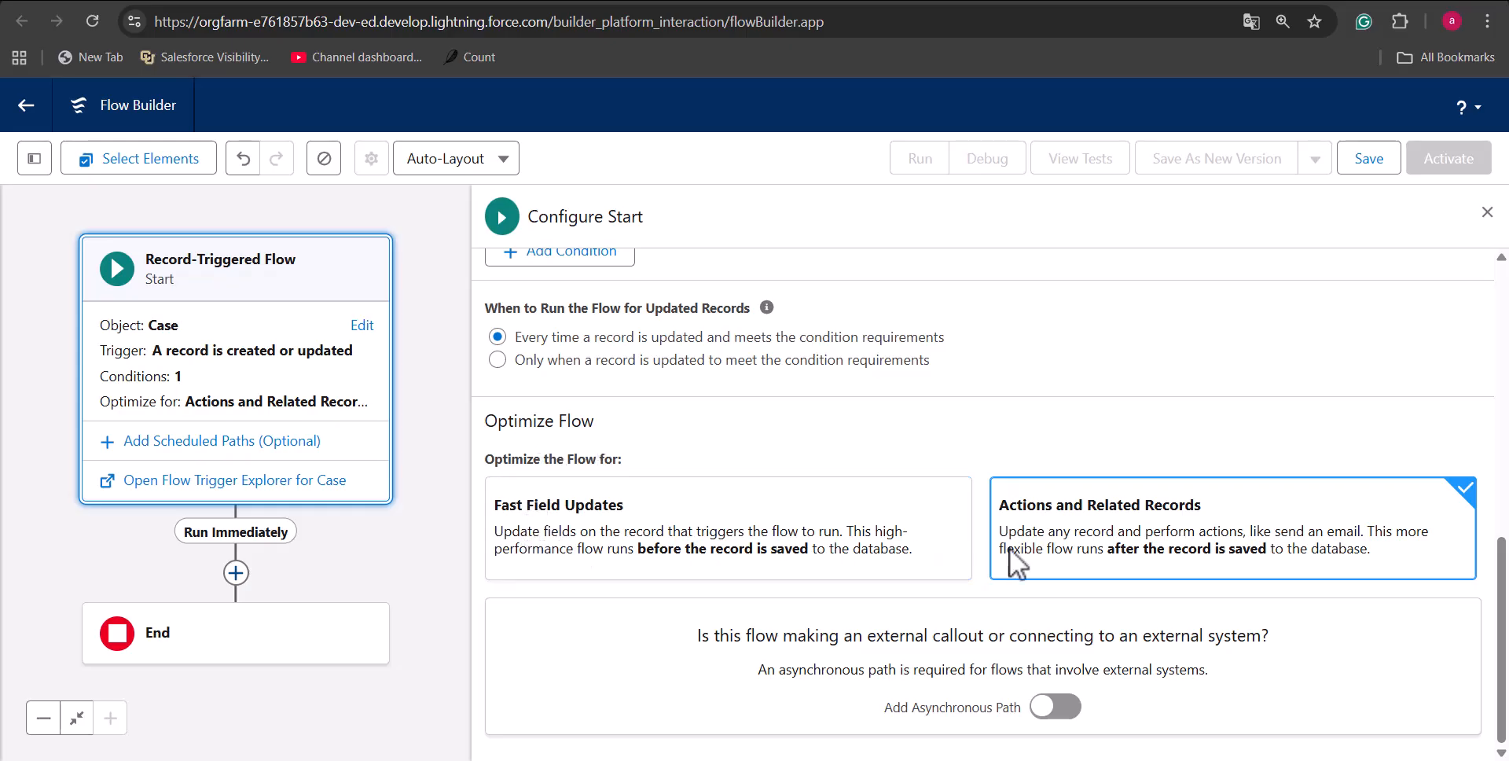
{"action": "left_click", "coordinate": [595, 542]}
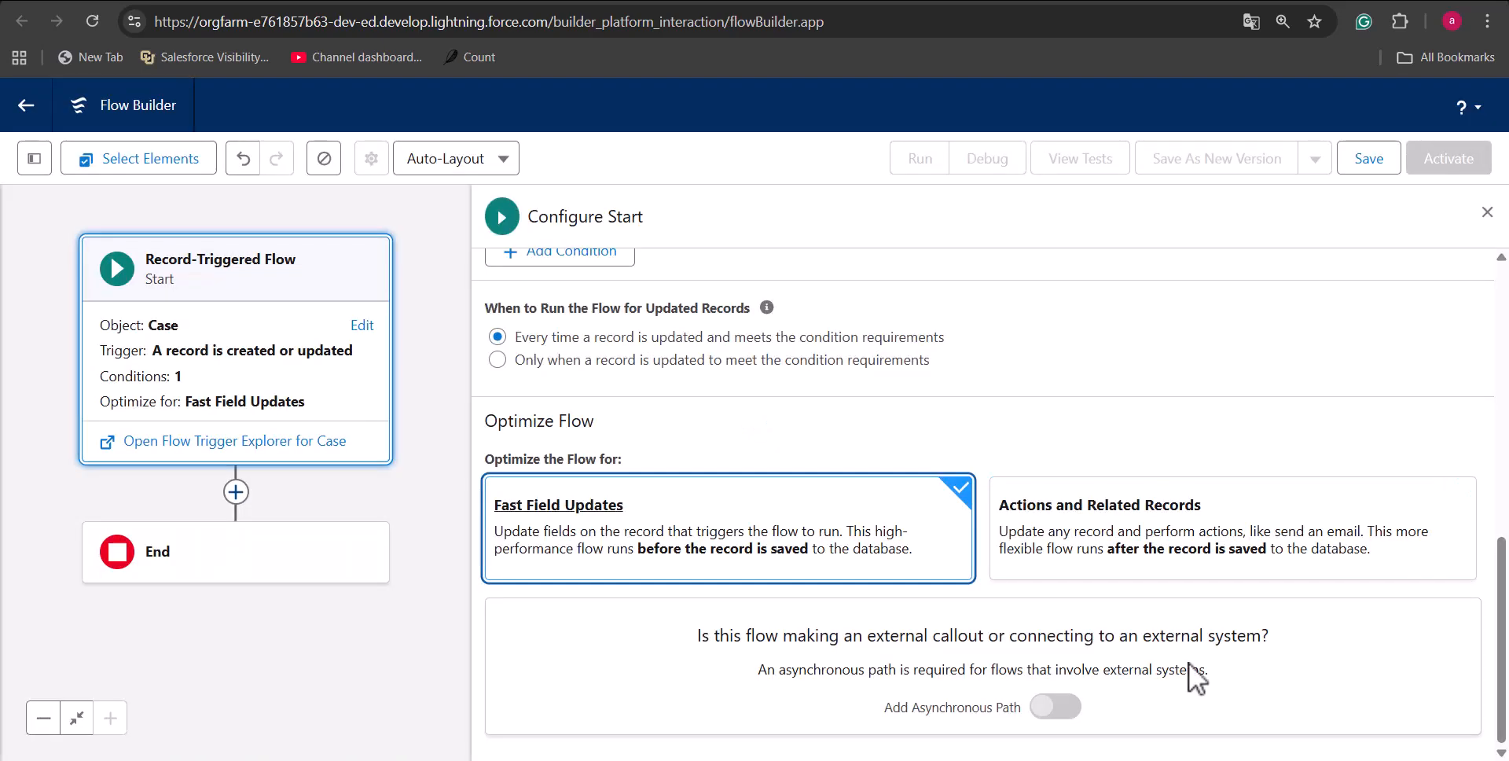
{"action": "left_click", "coordinate": [1487, 212]}
- Add an Assignment element between the Start and End elements and label it "assign case"
{"action": "left_click_drag", "start_coordinate": [673, 346], "coordinate": [988, 359]}
{"action": "left_click", "coordinate": [635, 325]}
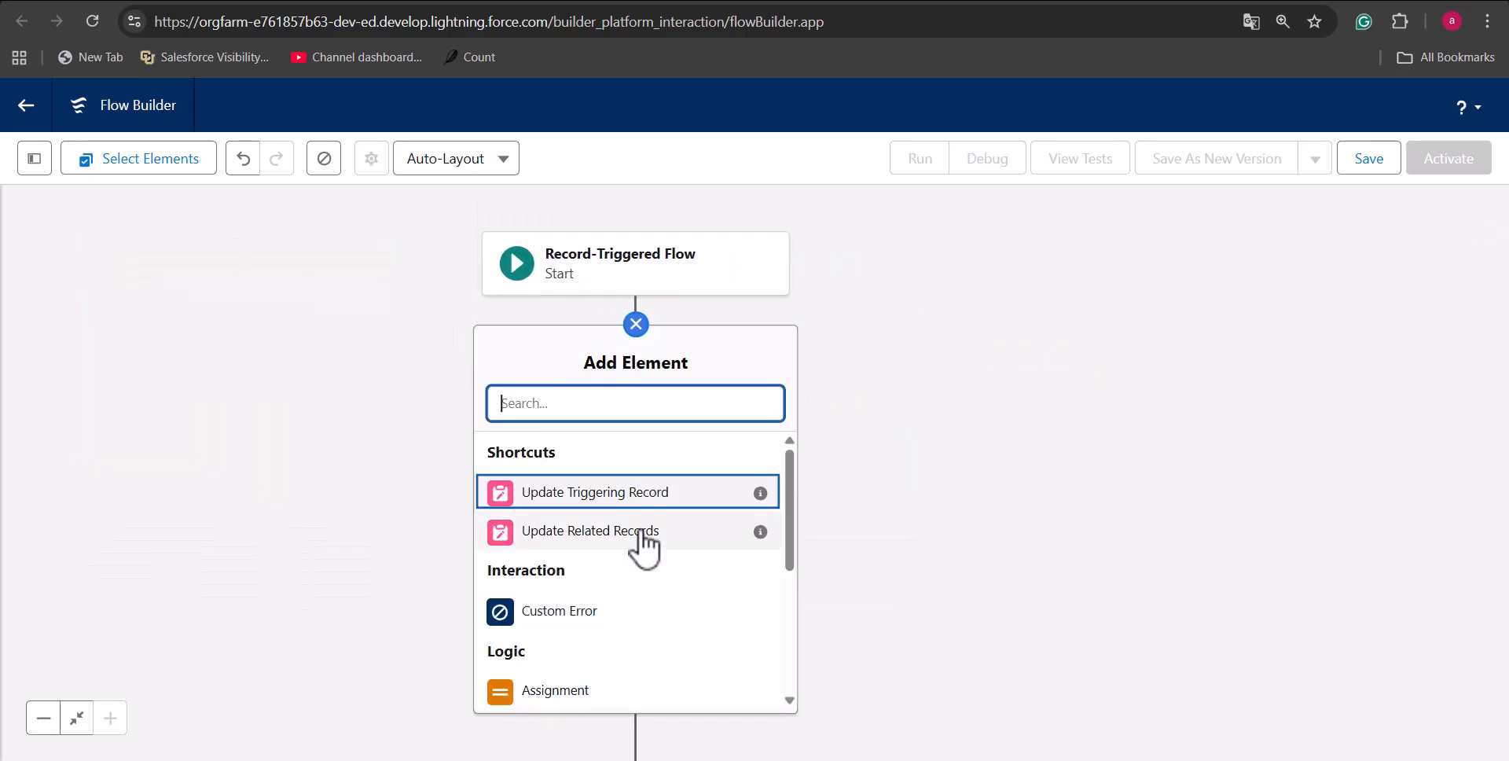
{"action": "type", "text": "ass"}
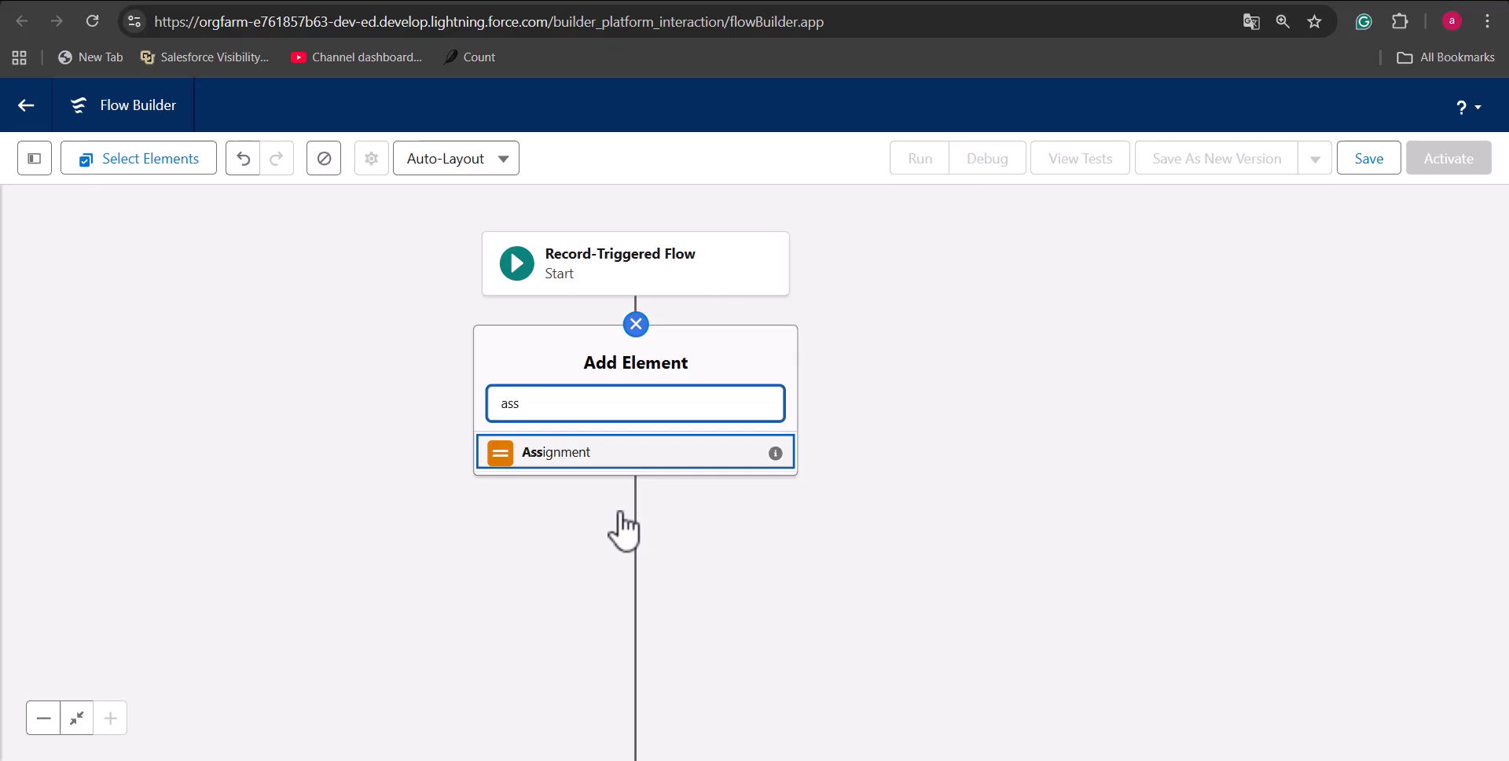
{"action": "left_click", "coordinate": [597, 455]}
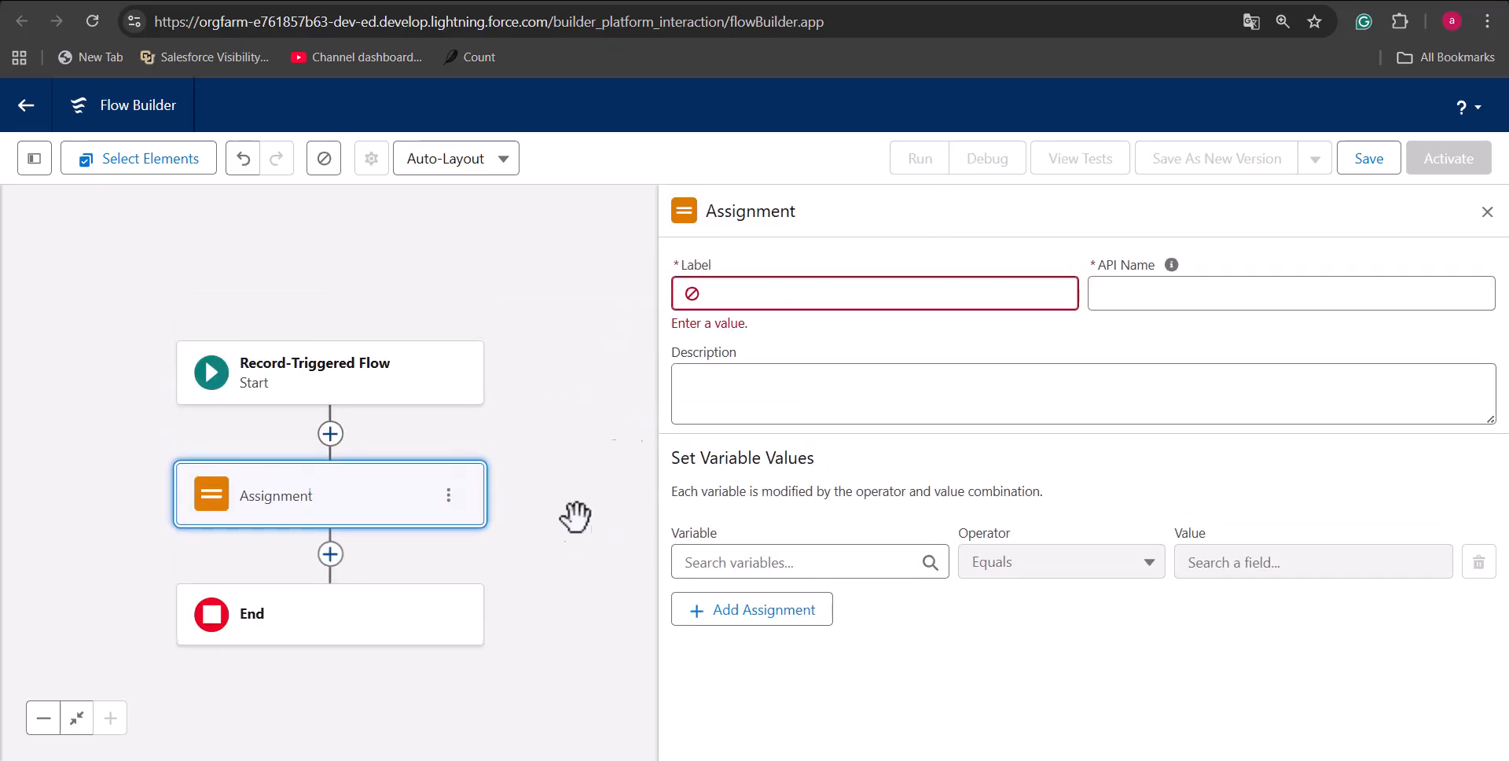
{"action": "left_click", "coordinate": [776, 290]}
{"action": "type", "text": "assign case"}
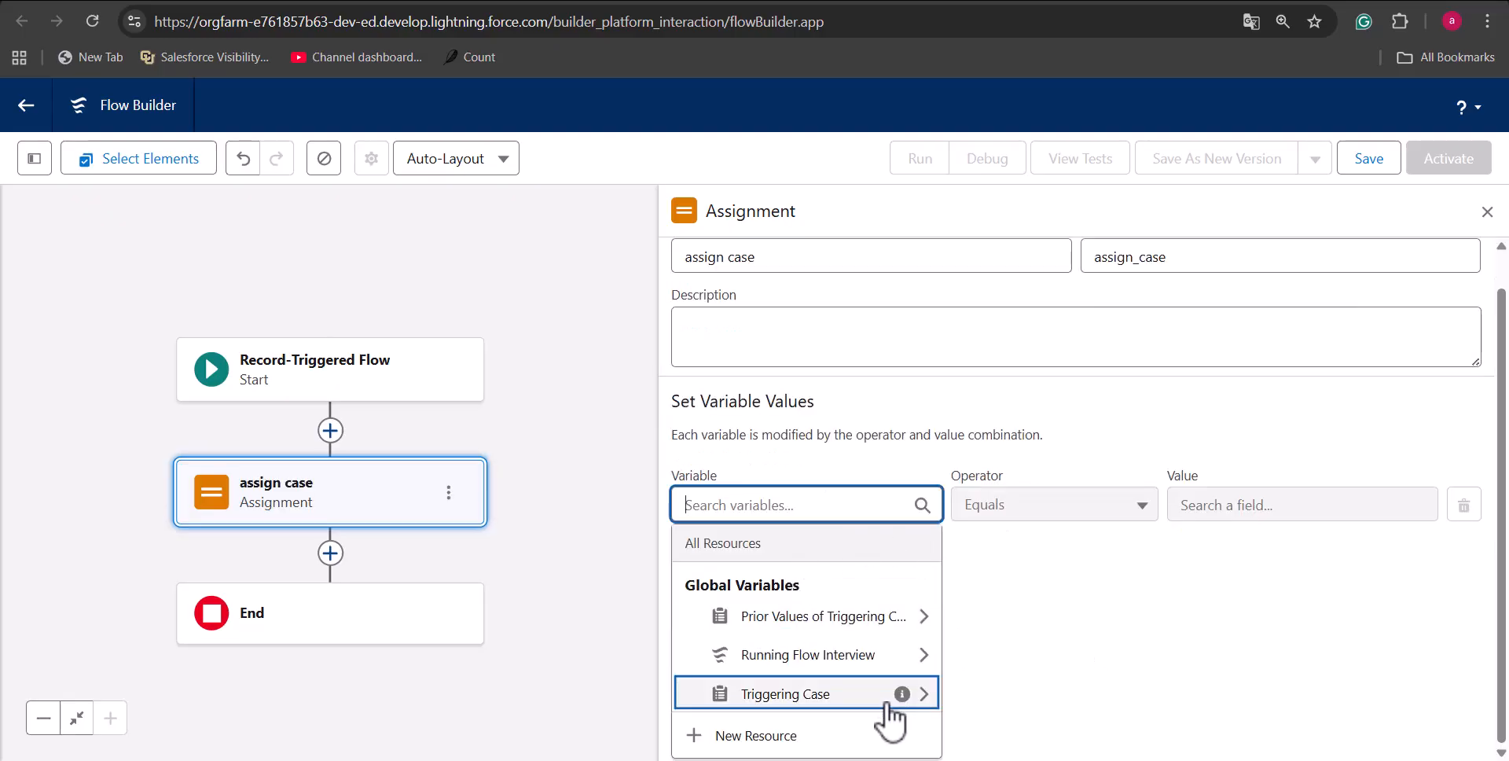
- Set the assignment's variable to Triggering Case > Owner ID with the Equals operator
{"action": "left_click", "coordinate": [850, 694]}
{"action": "type", "text": "o"}
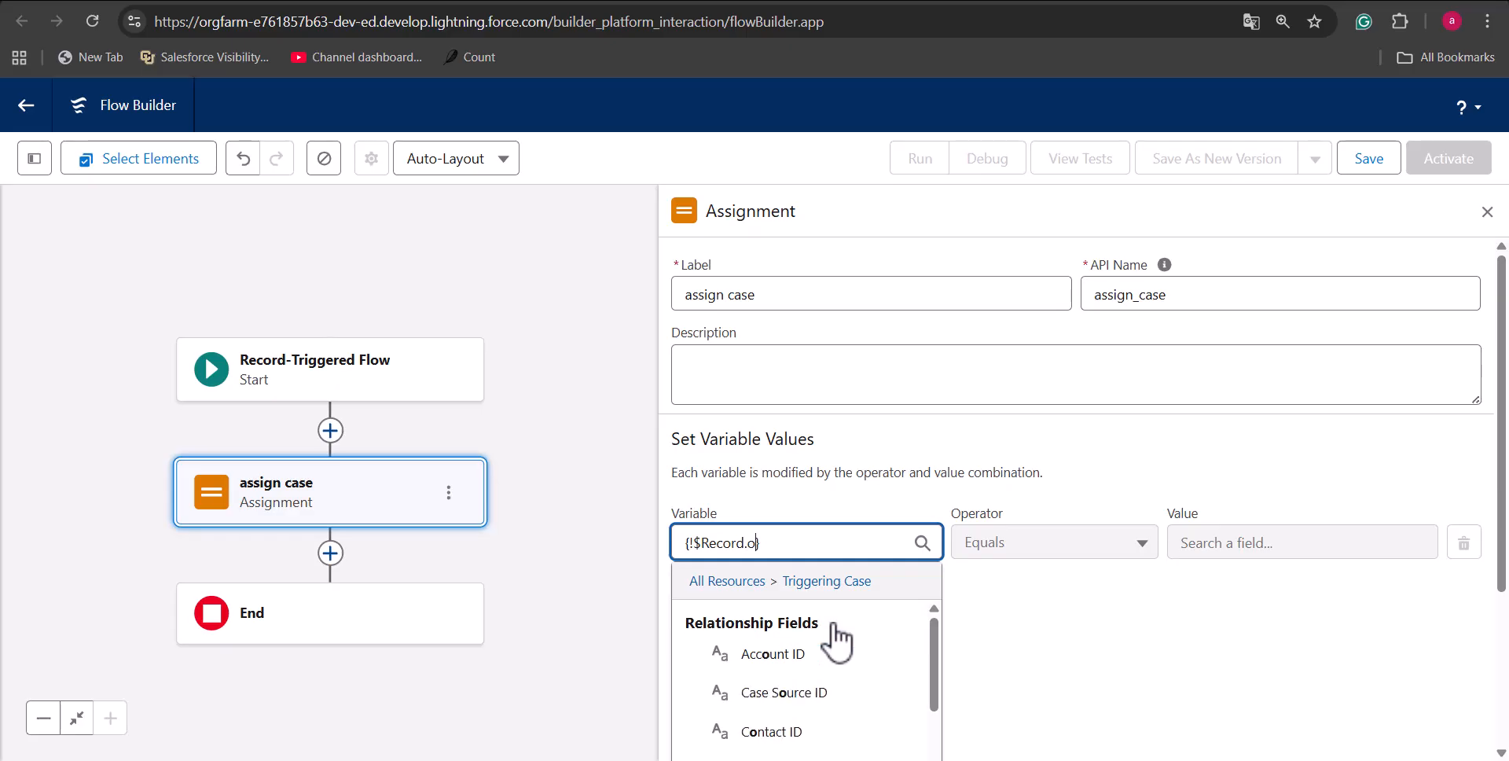
{"action": "type", "text": "wner ID"}
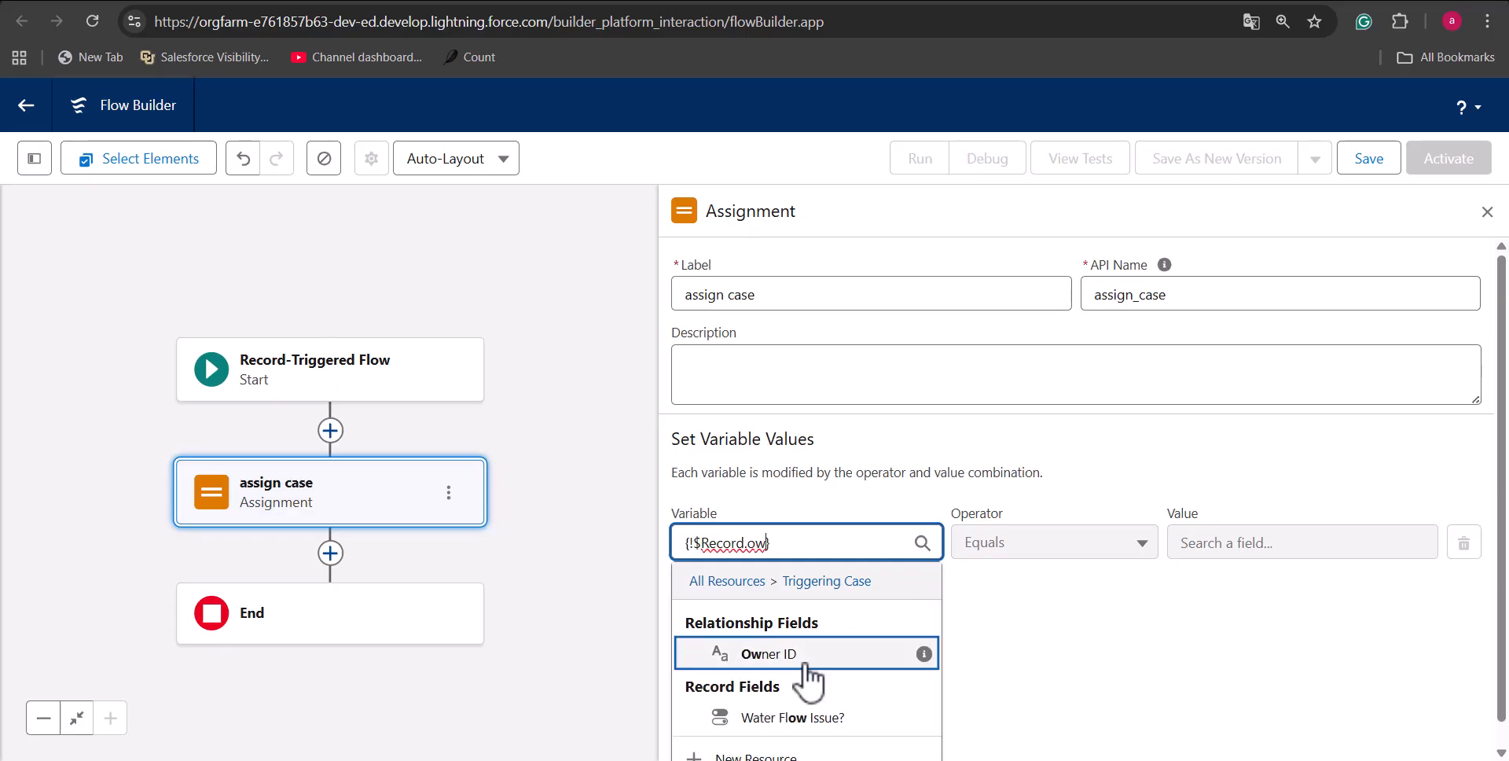
{"action": "left_click", "coordinate": [822, 656]}
{"action": "left_click", "coordinate": [1097, 560]}
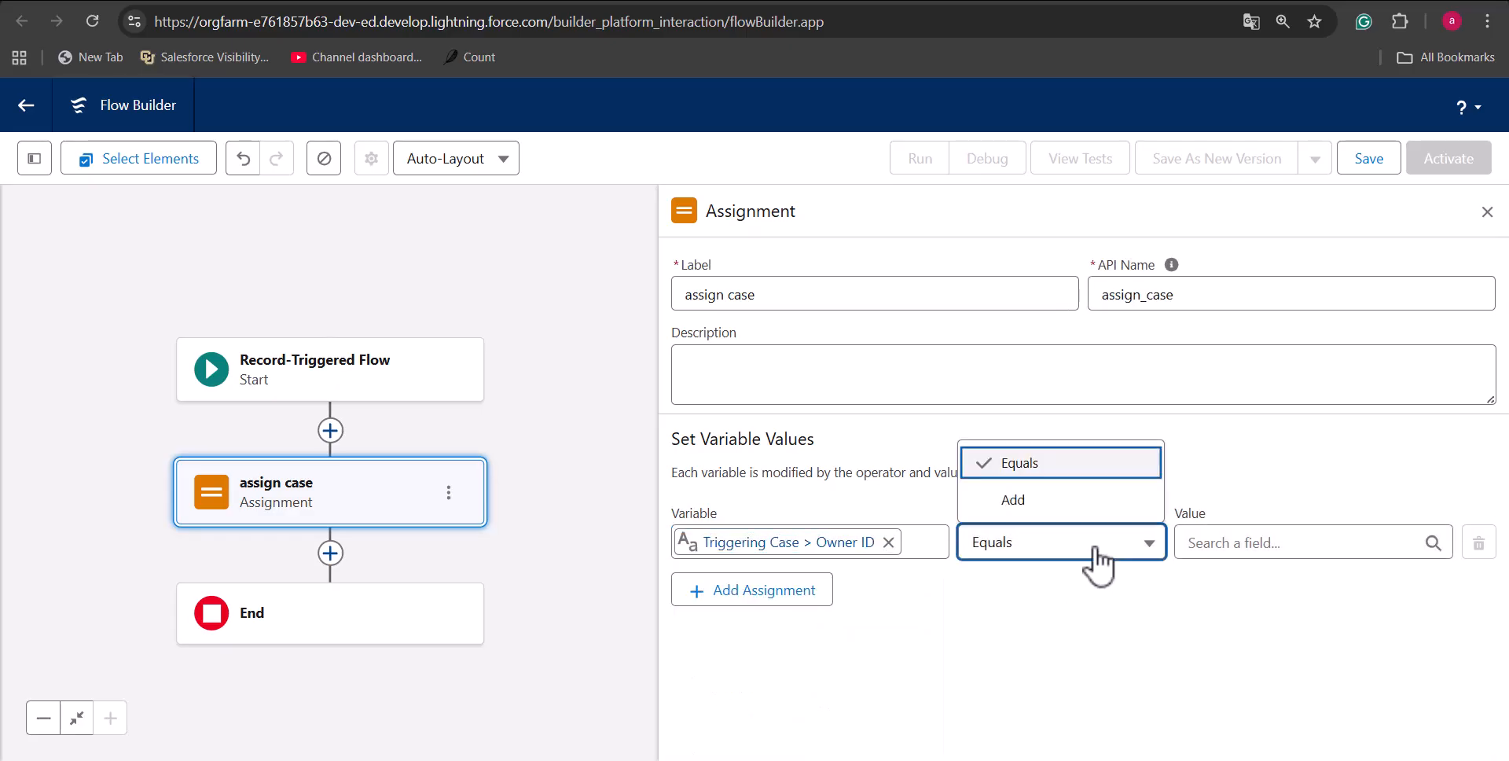
{"action": "left_click", "coordinate": [1045, 467]}
{"action": "left_click", "coordinate": [1226, 542]}
{"action": "left_click", "coordinate": [1067, 627]}
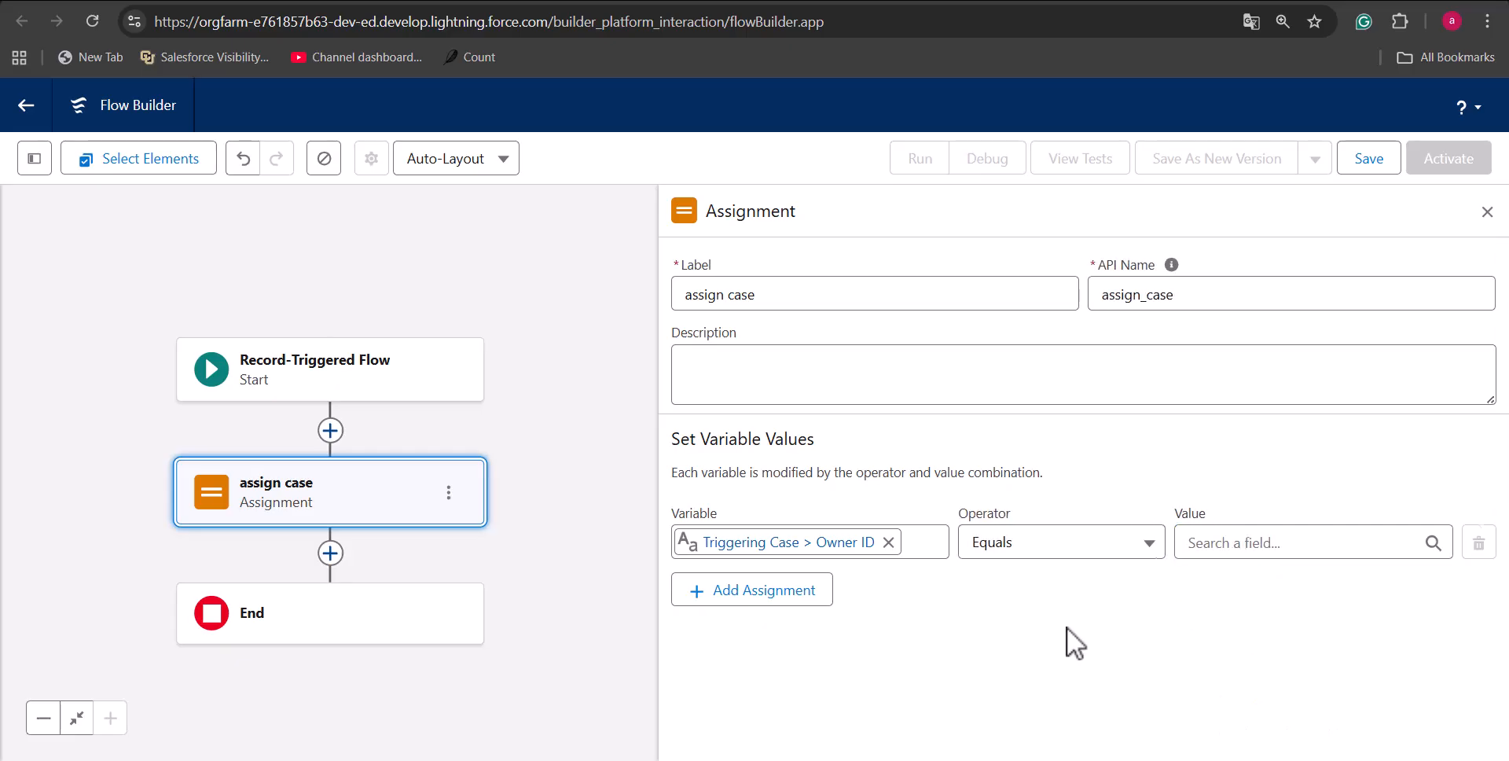
{"action": "left_click", "coordinate": [1204, 550]}
{"action": "left_click", "coordinate": [1099, 607]}
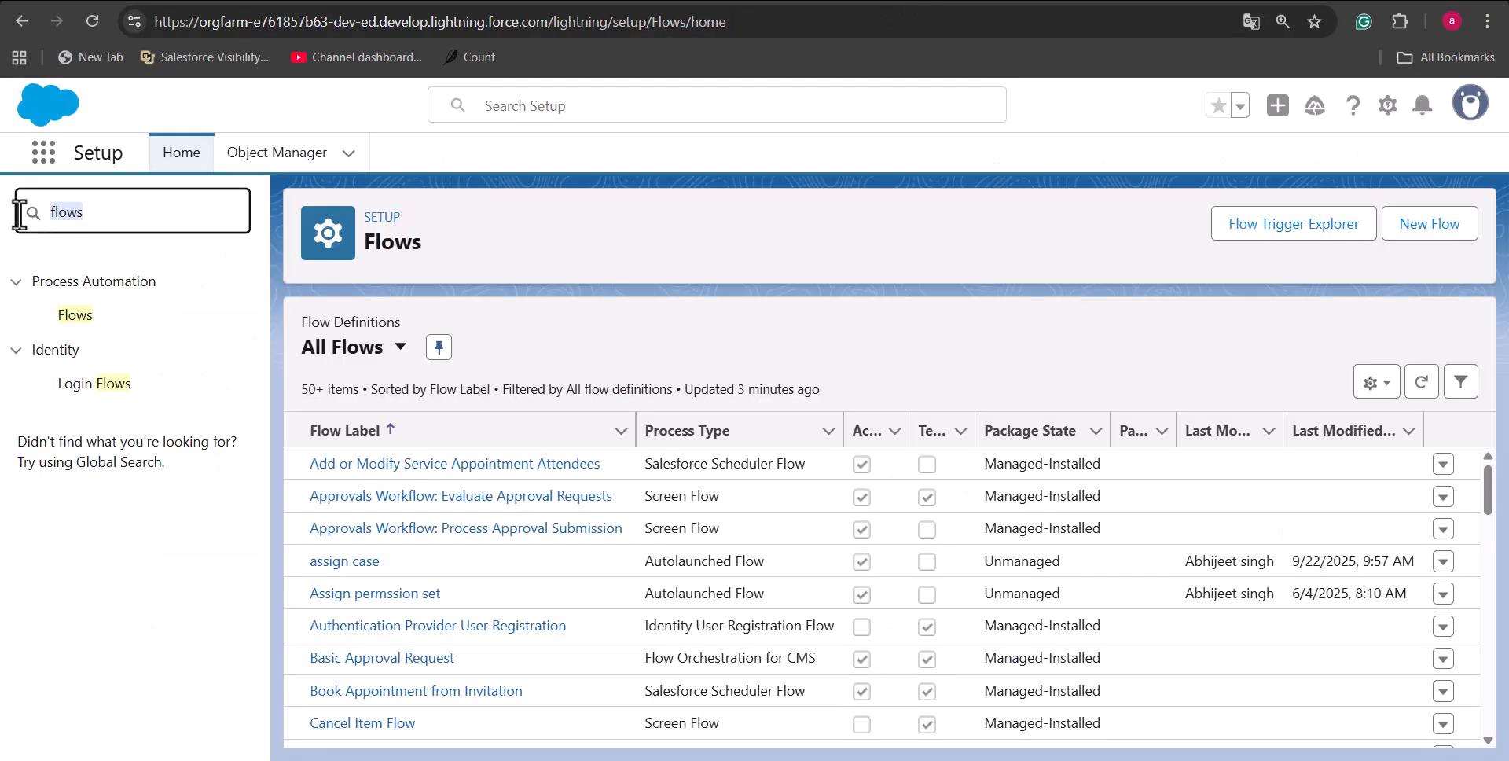
- Switch to Salesforce Setup and open the Queues page
{"action": "type", "text": "qu"}
{"action": "left_click", "coordinate": [109, 318]}
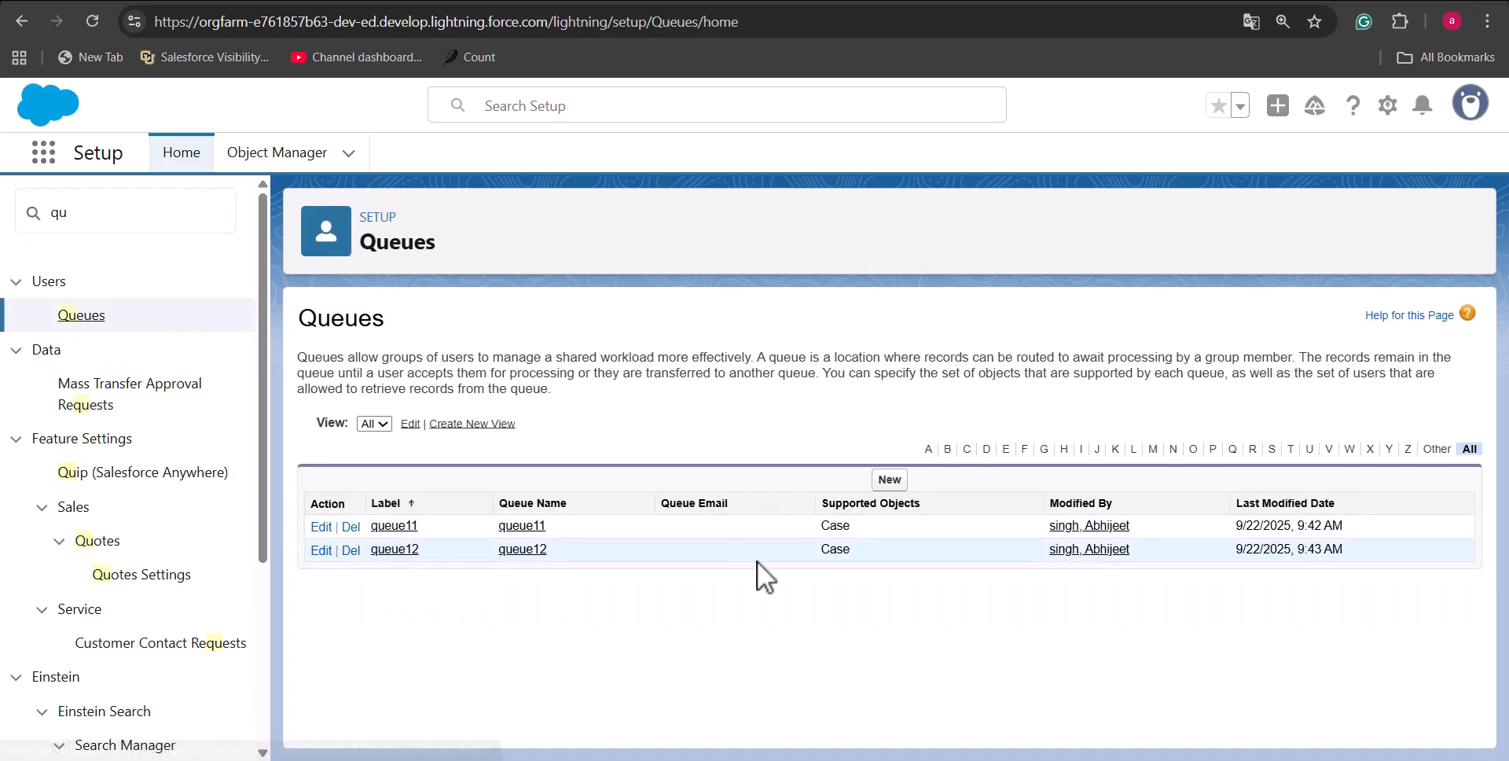
{"action": "left_click", "coordinate": [889, 479]}
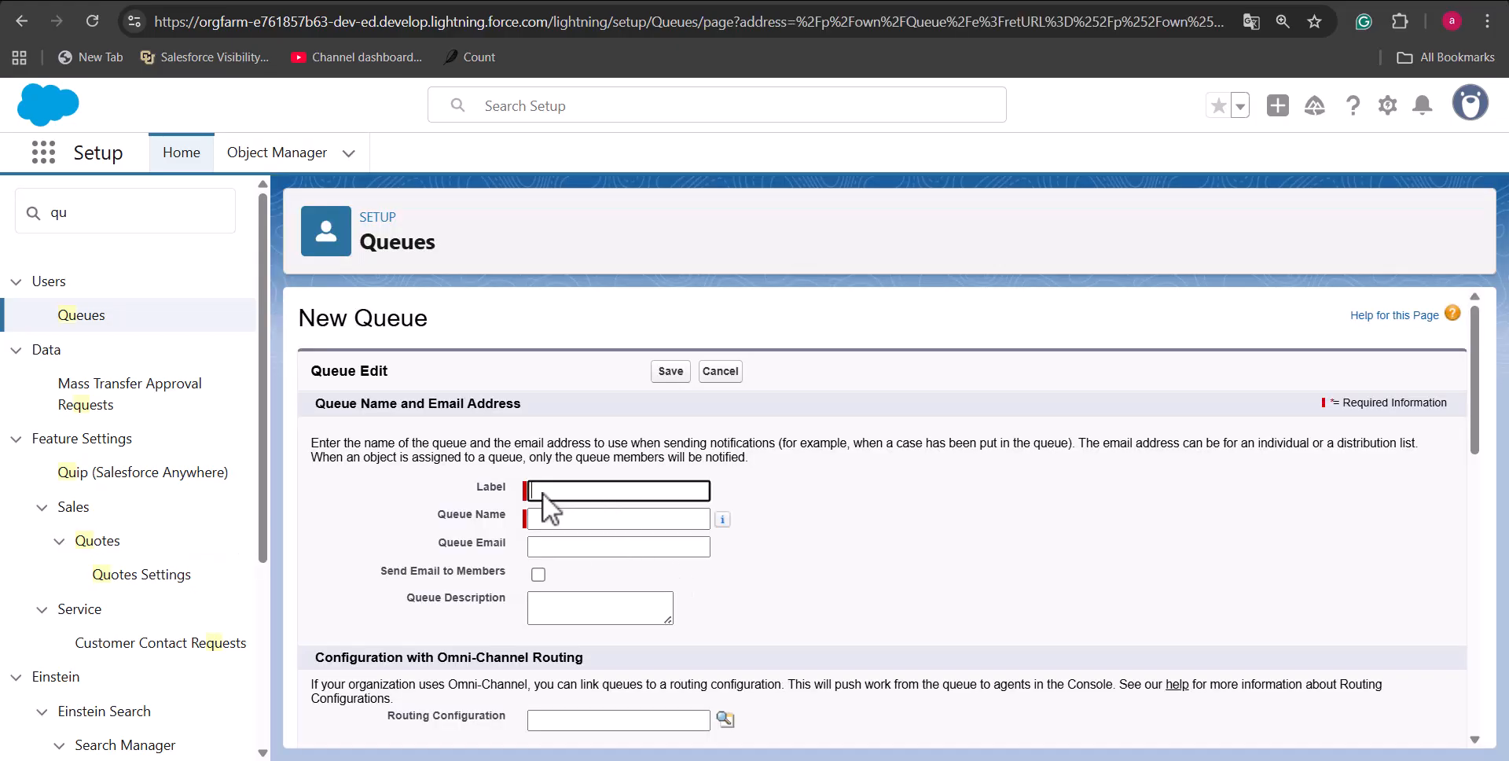
{"action": "scroll", "coordinate": [519, 463], "scroll_direction": "down", "scroll_amount": 1}
{"action": "scroll", "coordinate": [597, 440], "scroll_direction": "down", "scroll_amount": 5}
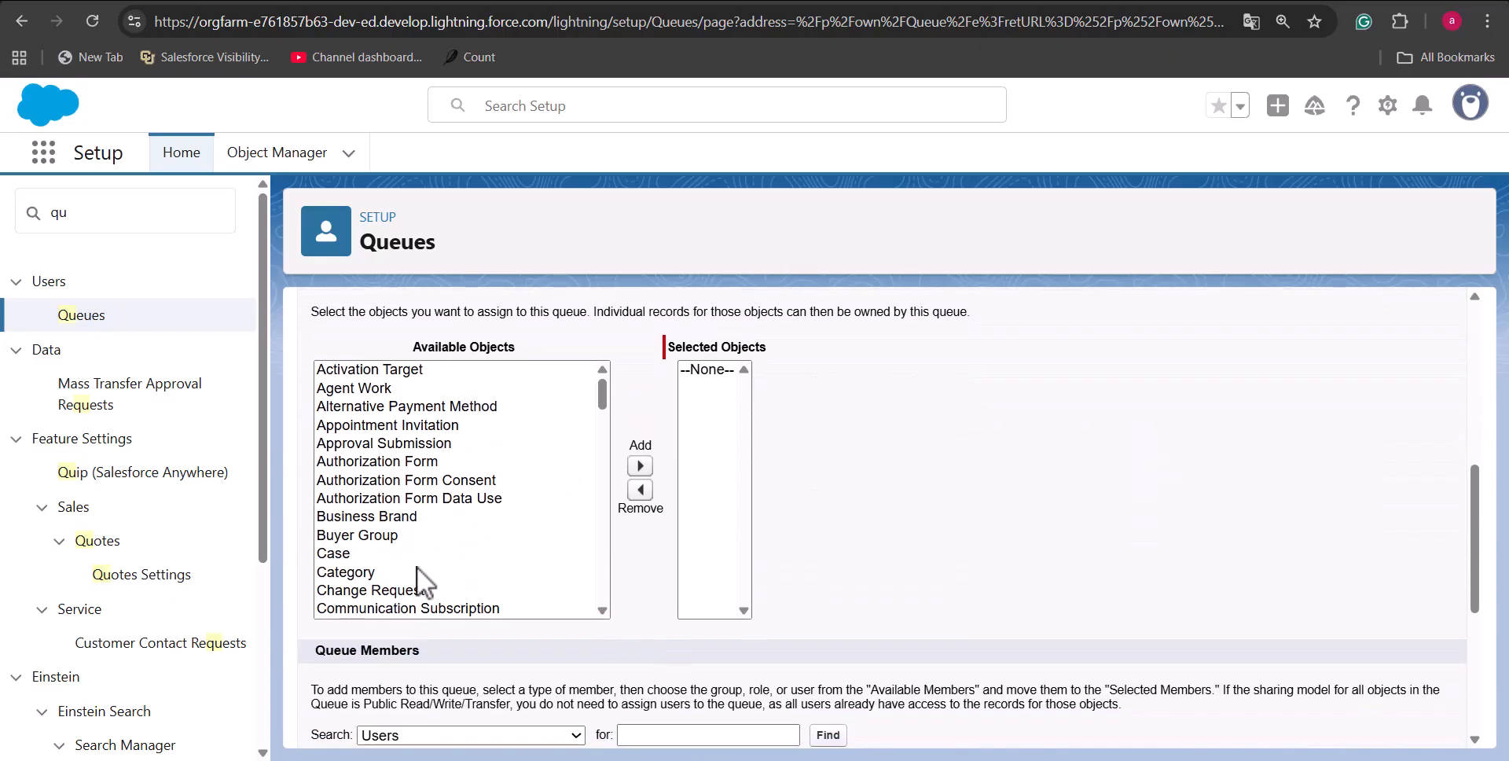
{"action": "left_click", "coordinate": [355, 554]}
{"action": "left_click", "coordinate": [640, 465]}
{"action": "scroll", "coordinate": [319, 430], "scroll_direction": "down", "scroll_amount": 3}
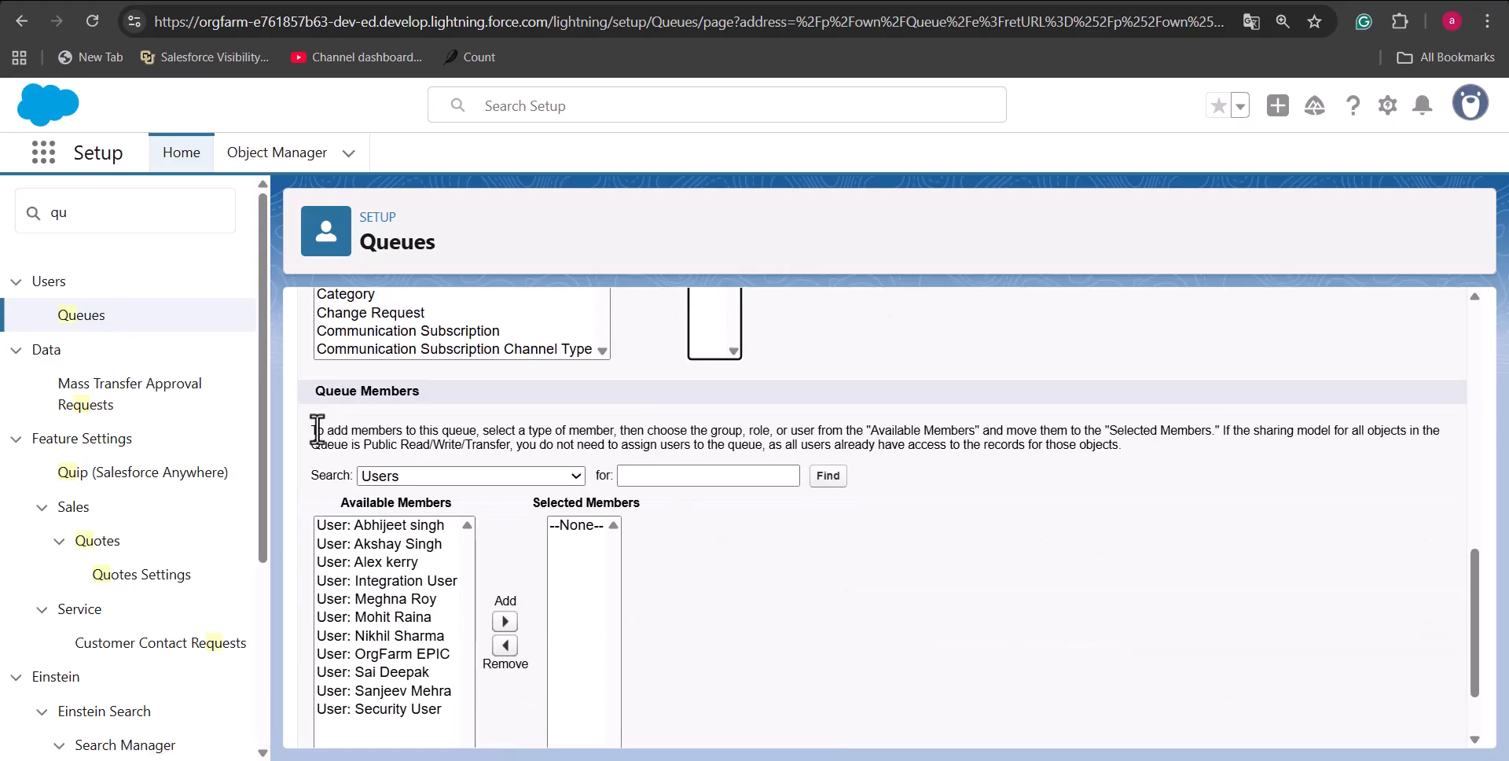
{"action": "scroll", "coordinate": [407, 400], "scroll_direction": "down", "scroll_amount": 1}
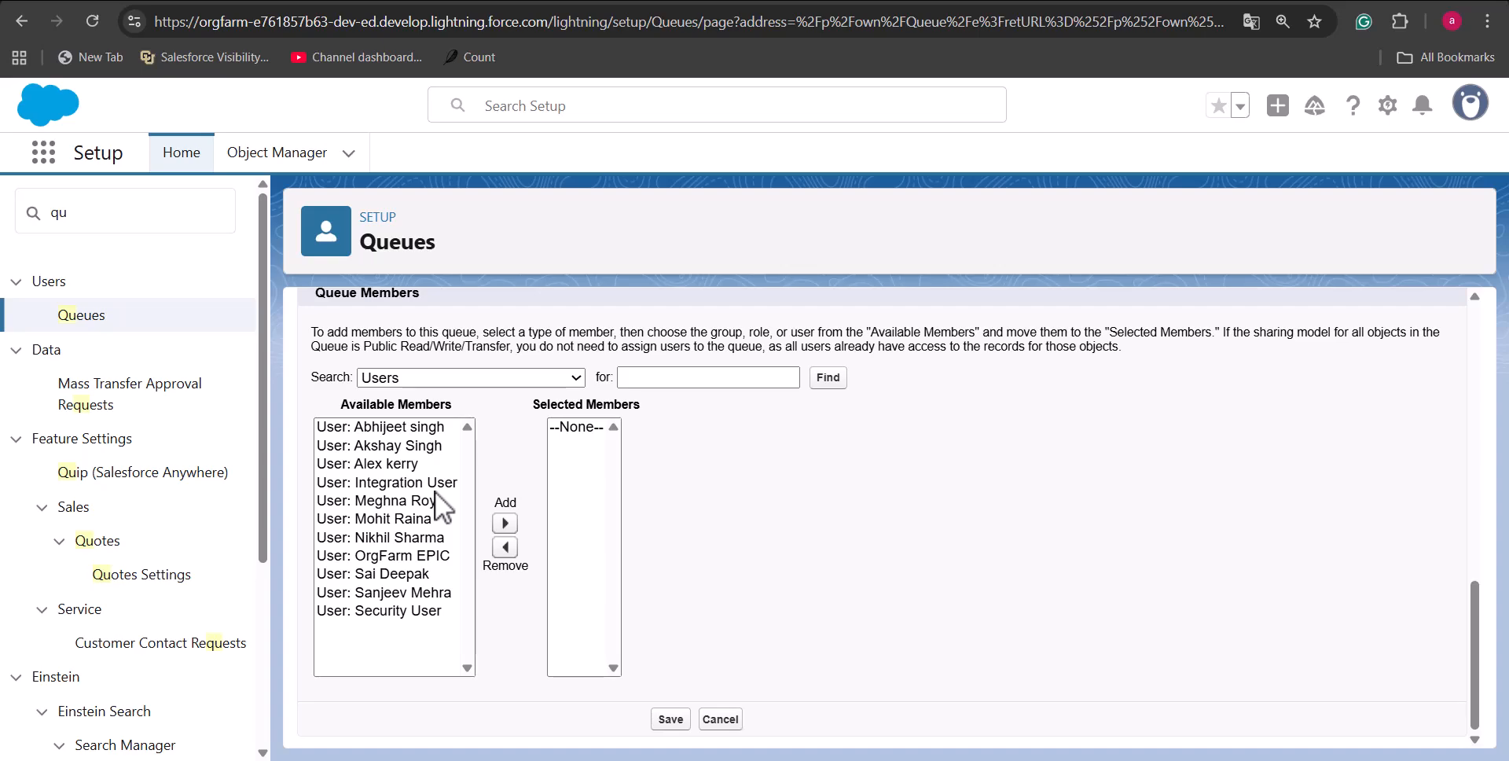
{"action": "scroll", "coordinate": [436, 491], "scroll_direction": "up", "scroll_amount": 10}
{"action": "left_click", "coordinate": [93, 328]}
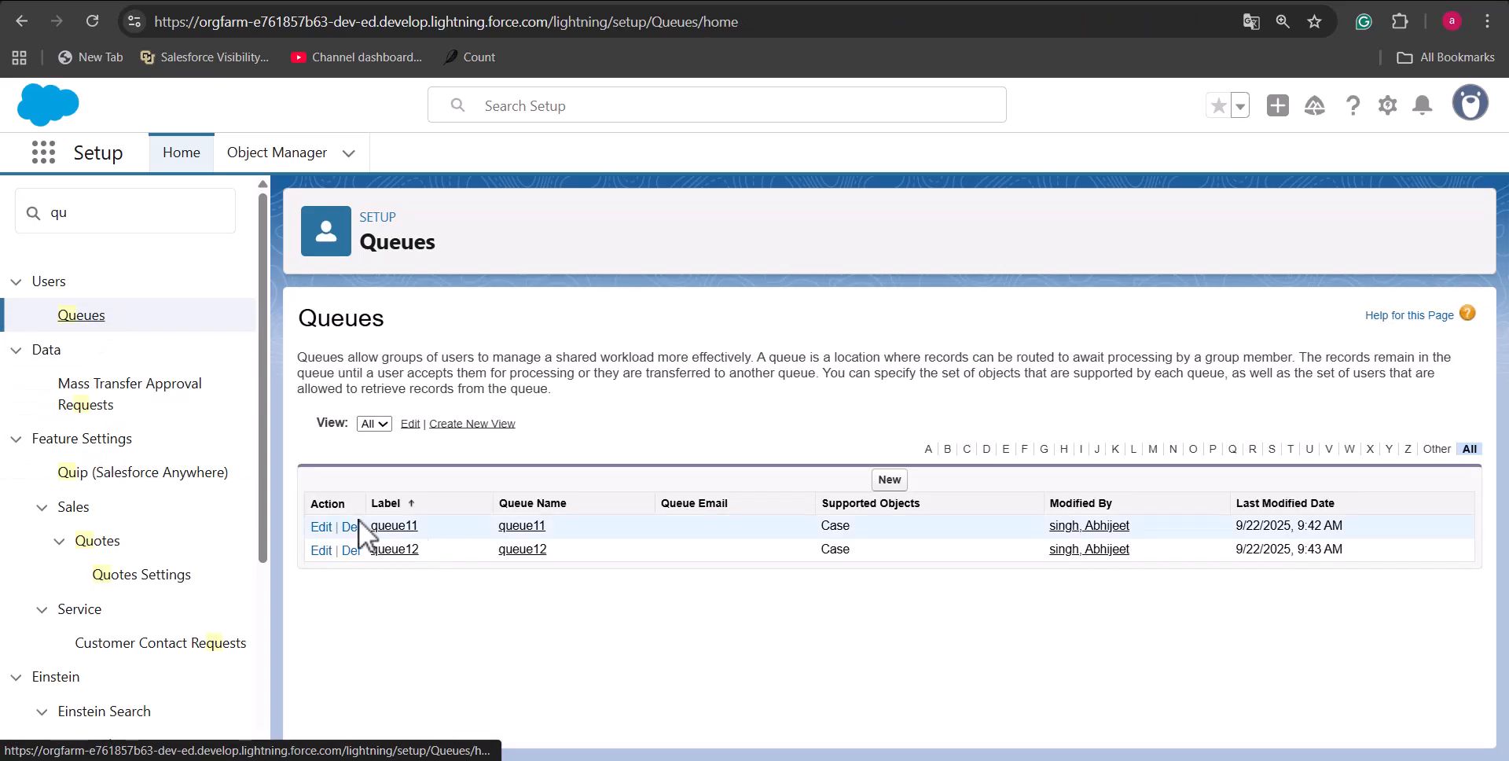
- Open queue11 and highlight its record ID in the page address
{"action": "left_click", "coordinate": [387, 530]}
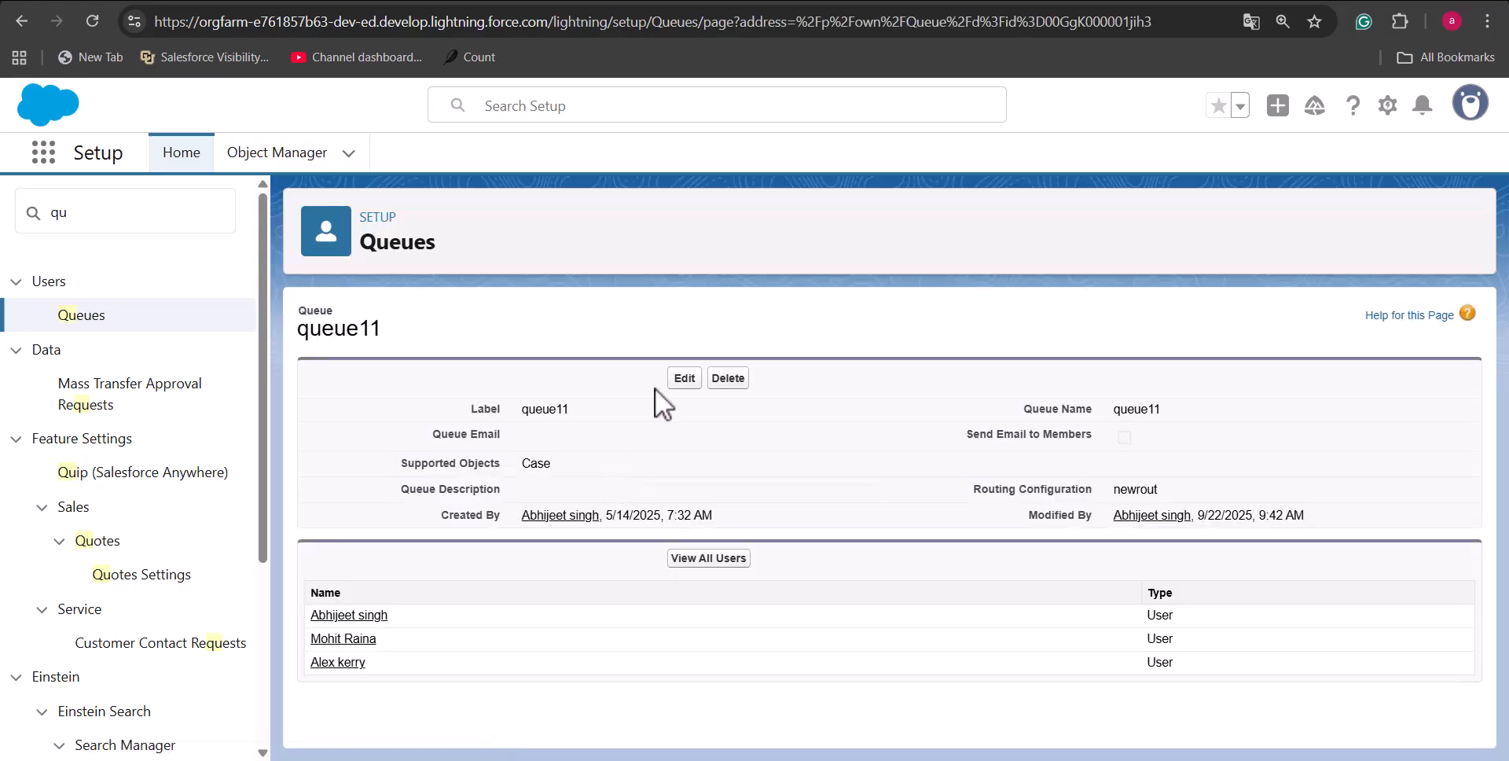
{"action": "left_click_drag", "start_coordinate": [1027, 22], "coordinate": [1157, 27]}
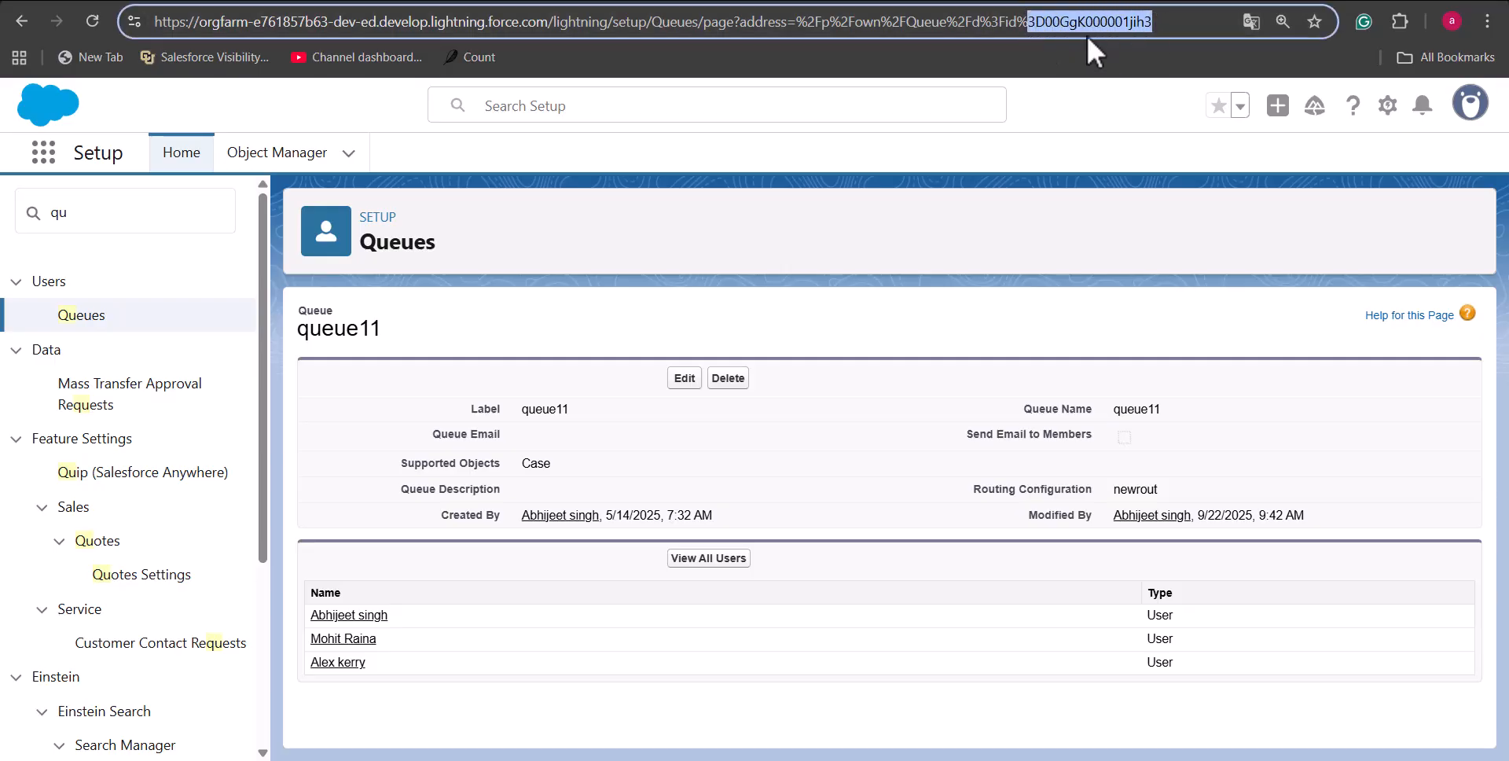
{"action": "left_click", "coordinate": [1045, 25]}
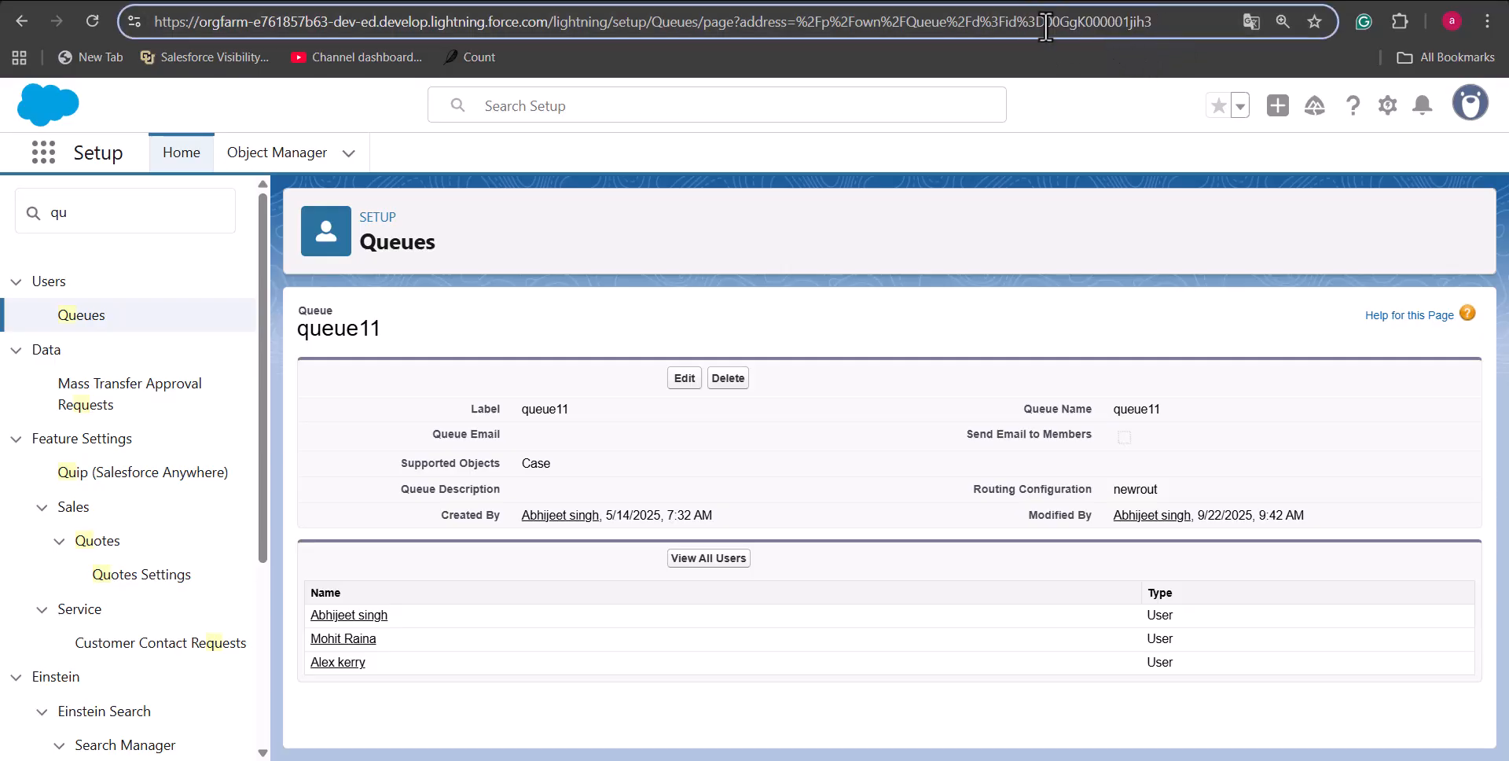
{"action": "left_click_drag", "start_coordinate": [1045, 25], "coordinate": [1146, 32]}
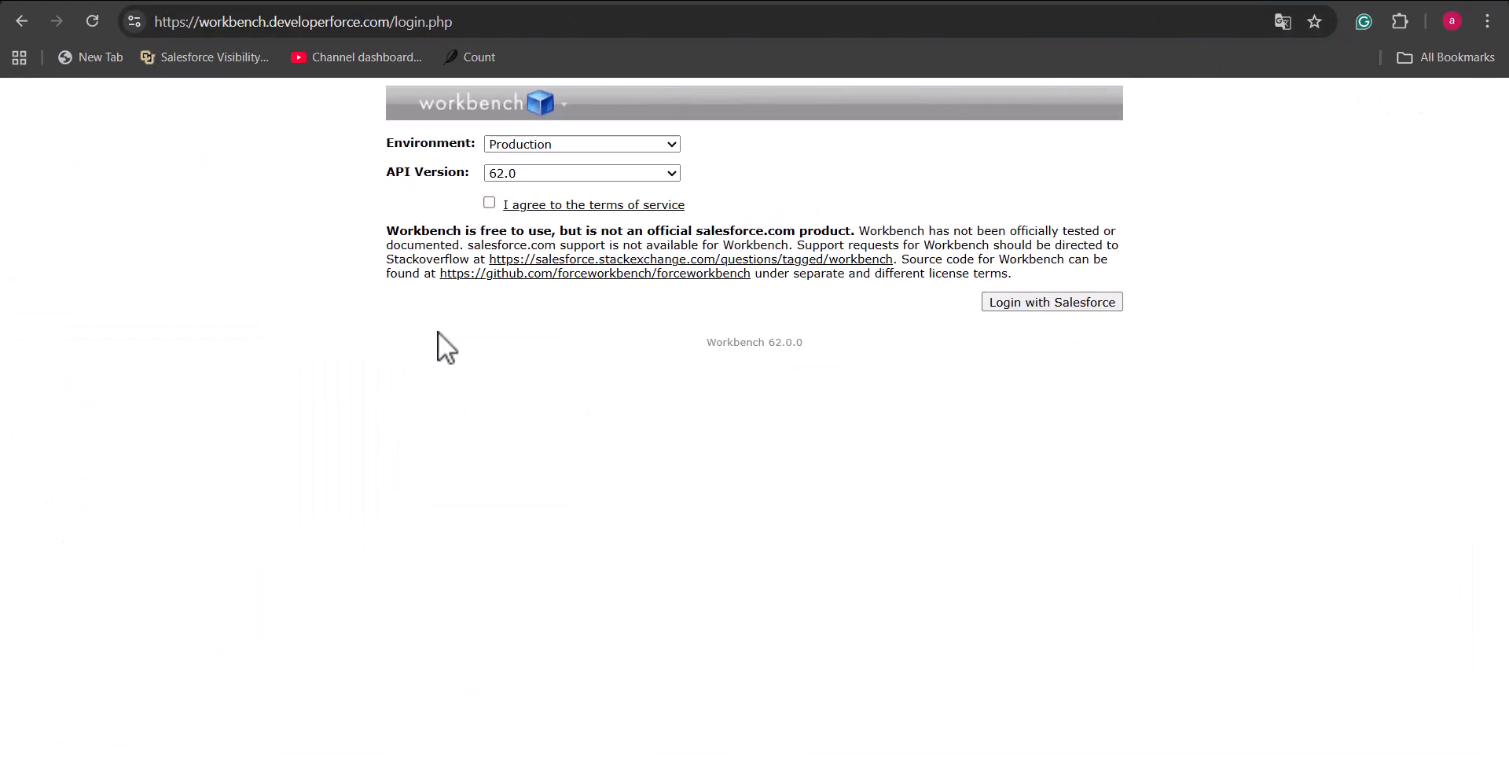
- Log in to Workbench with Salesforce, agreeing to the terms of service, and open the SOQL Query page
{"action": "left_click", "coordinate": [486, 201]}
{"action": "left_click", "coordinate": [1077, 301]}
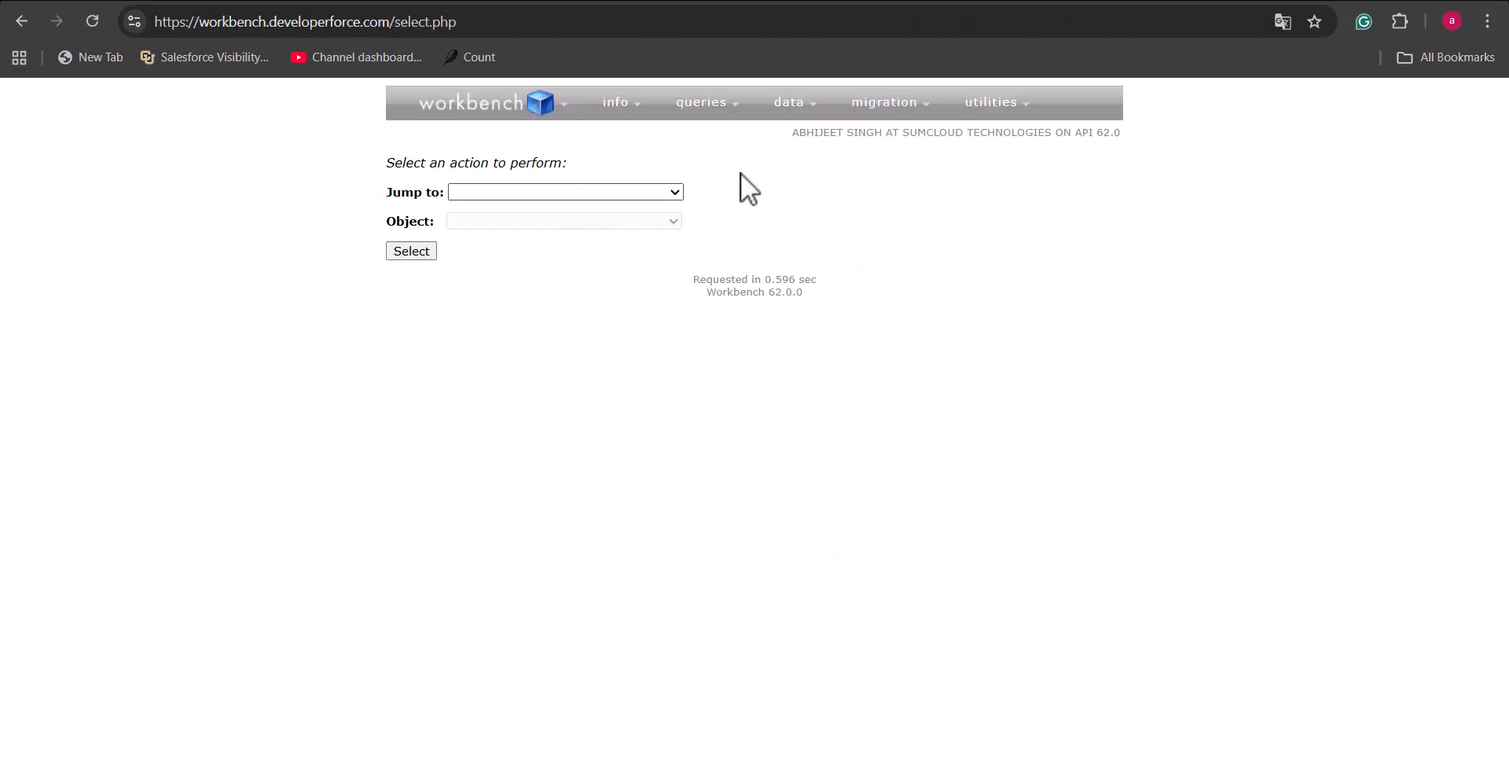
{"action": "mouse_move", "coordinate": [703, 106]}
{"action": "left_click", "coordinate": [699, 137]}
- Build and run a SOQL query that selects QueueId and SobjectType from the QueueSobject object
{"action": "left_click", "coordinate": [453, 347]}
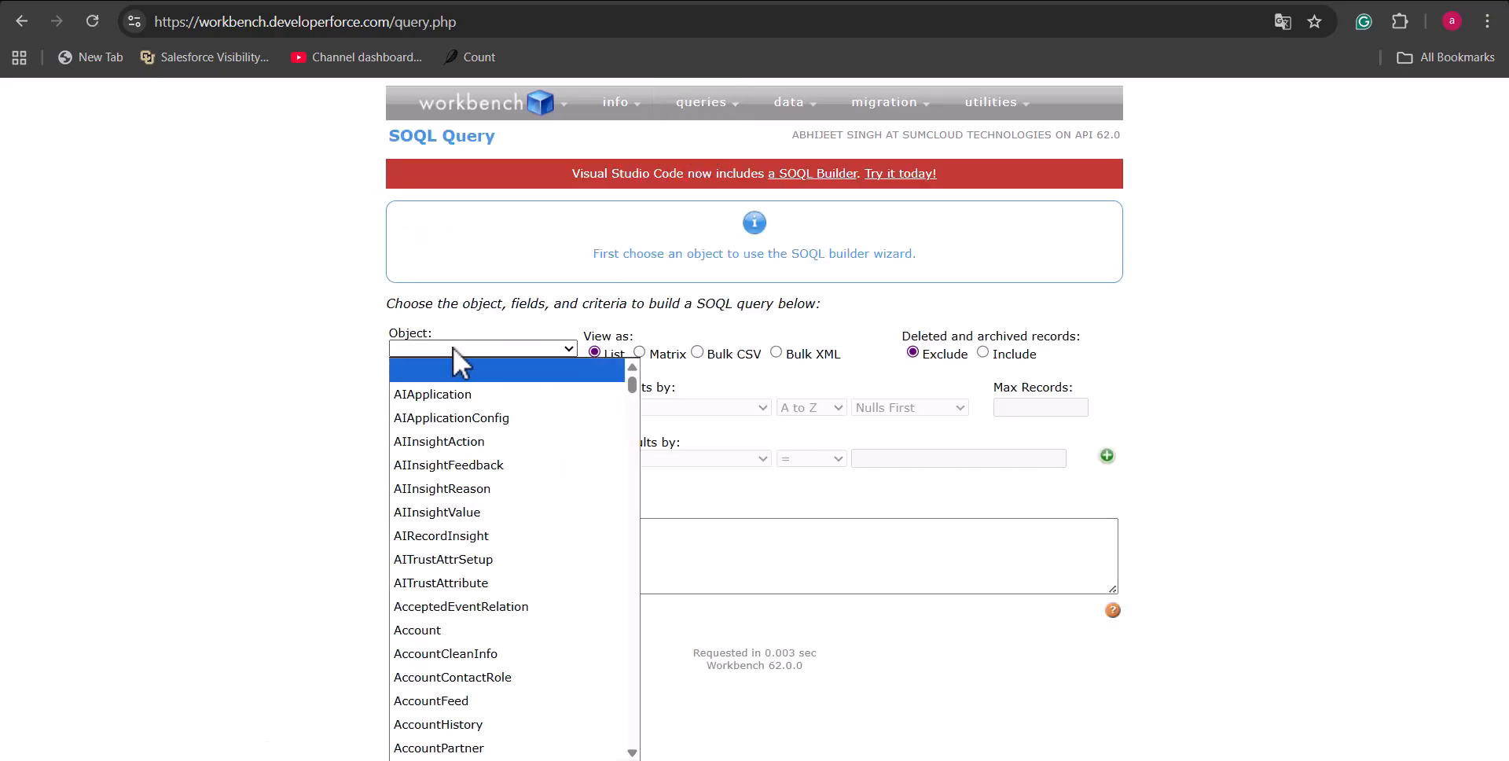
{"action": "key", "text": "q"}
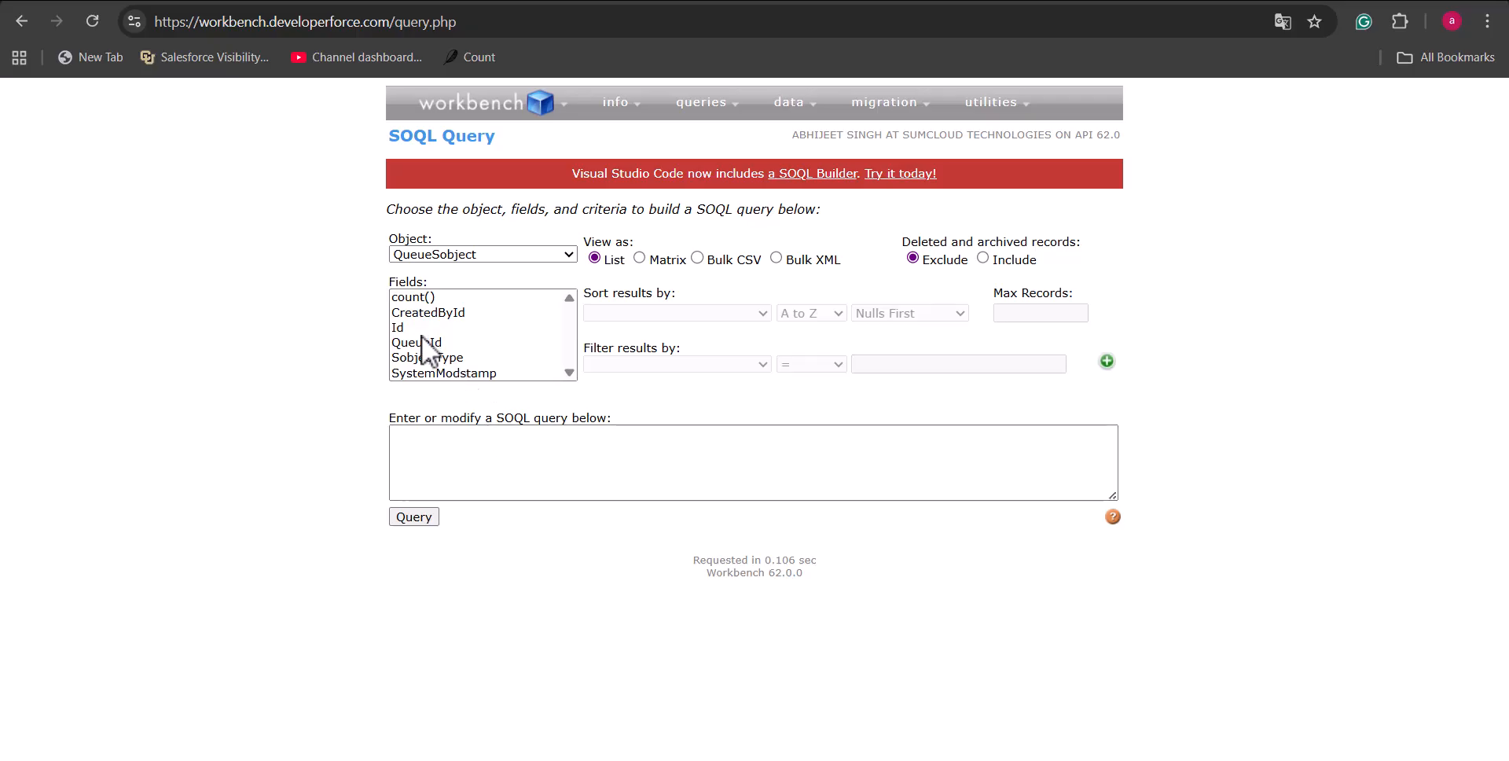
{"action": "left_click", "coordinate": [422, 342]}
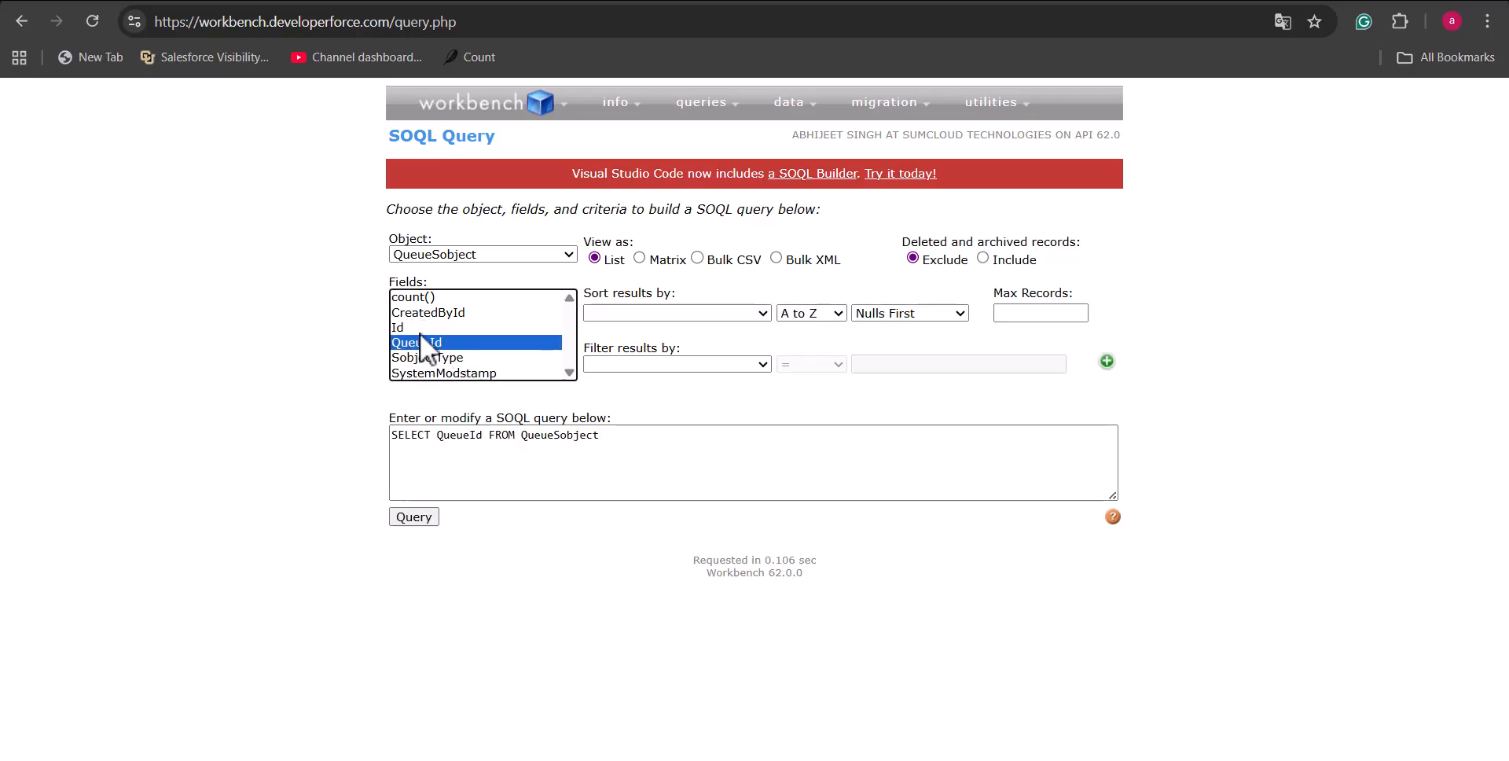
{"action": "left_click", "coordinate": [426, 356], "text": "ctrl"}
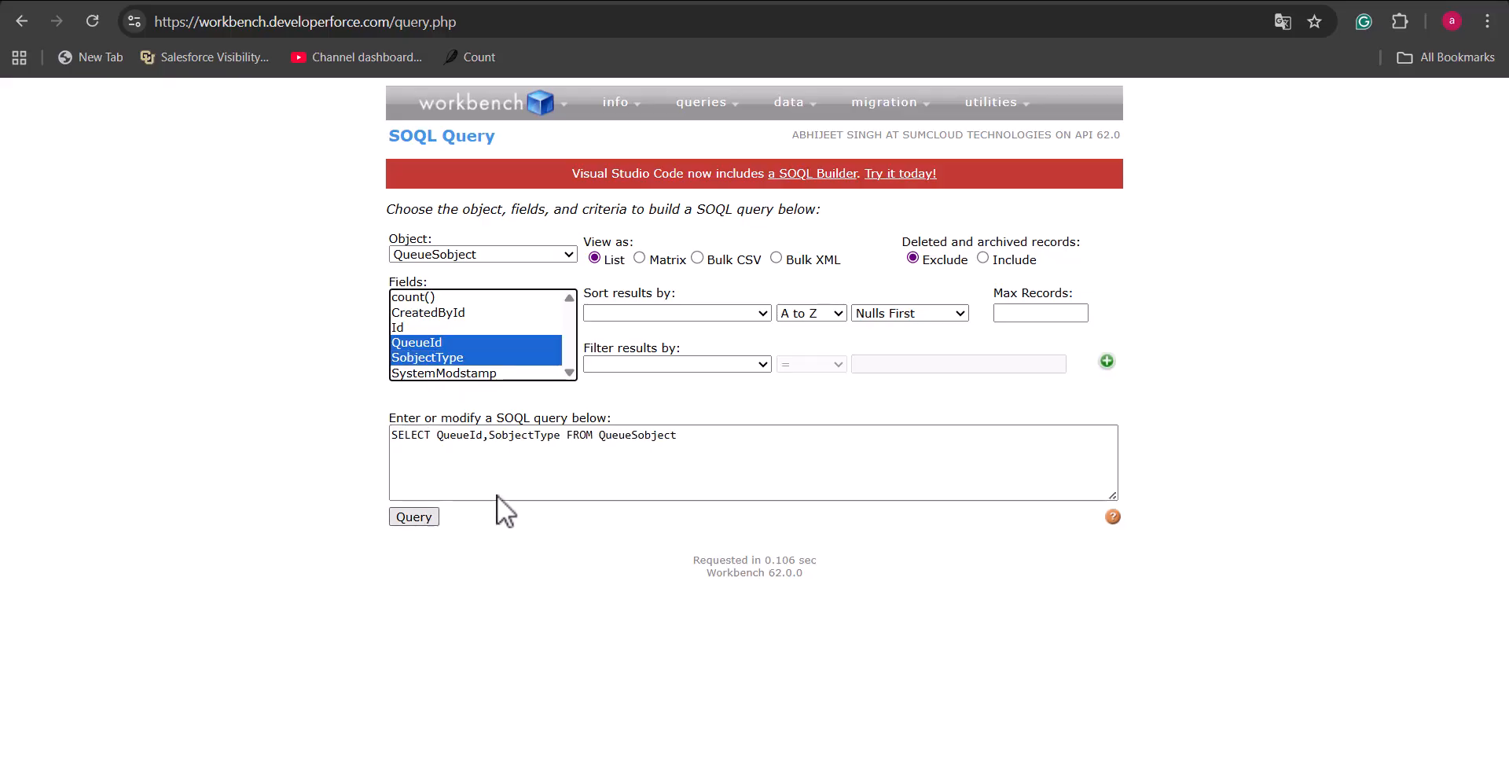
{"action": "left_click", "coordinate": [425, 522]}
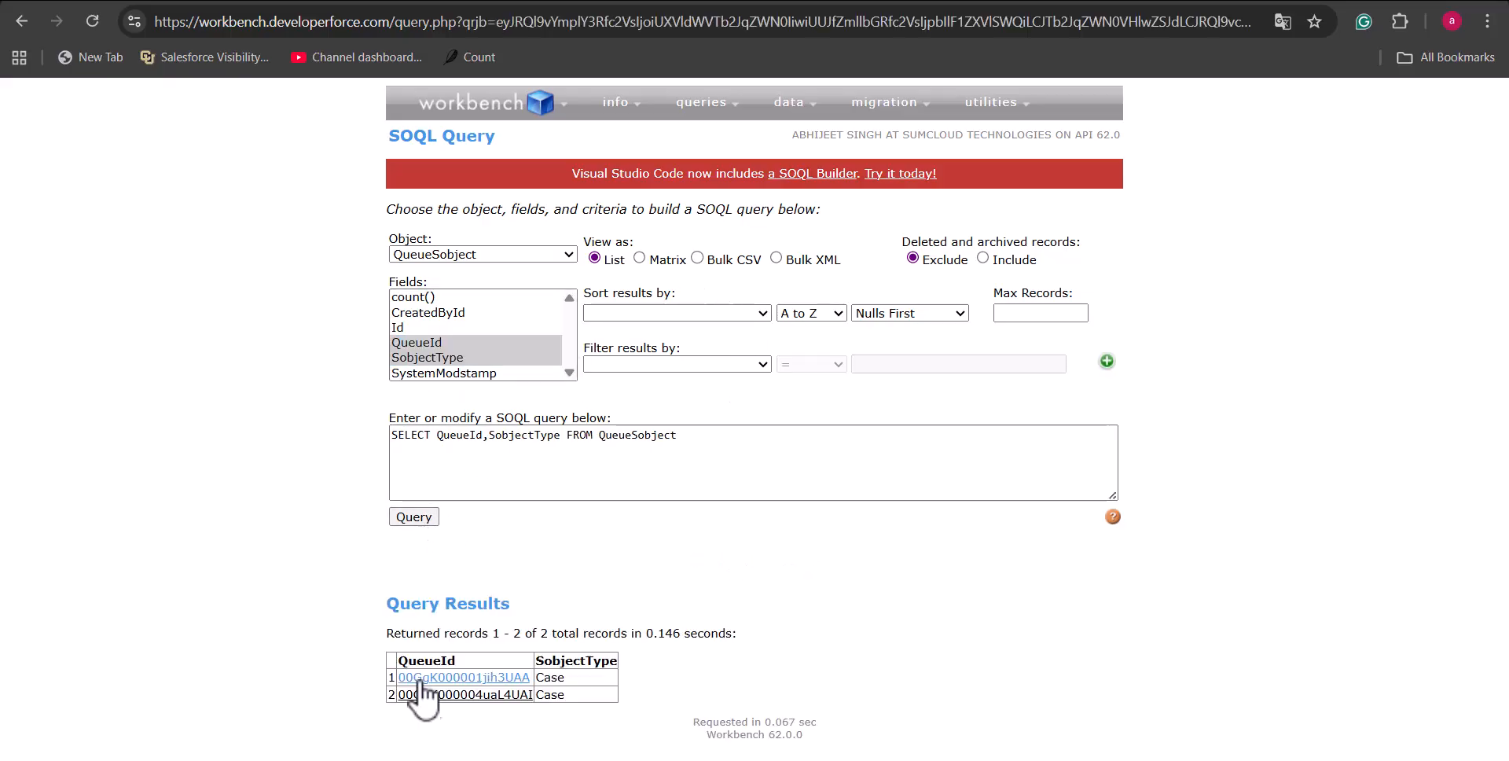
- Copy the QueueId of the first Case queue in the query results
{"action": "mouse_move", "coordinate": [396, 669]}
{"action": "left_click_drag", "start_coordinate": [396, 667], "coordinate": [404, 679]}
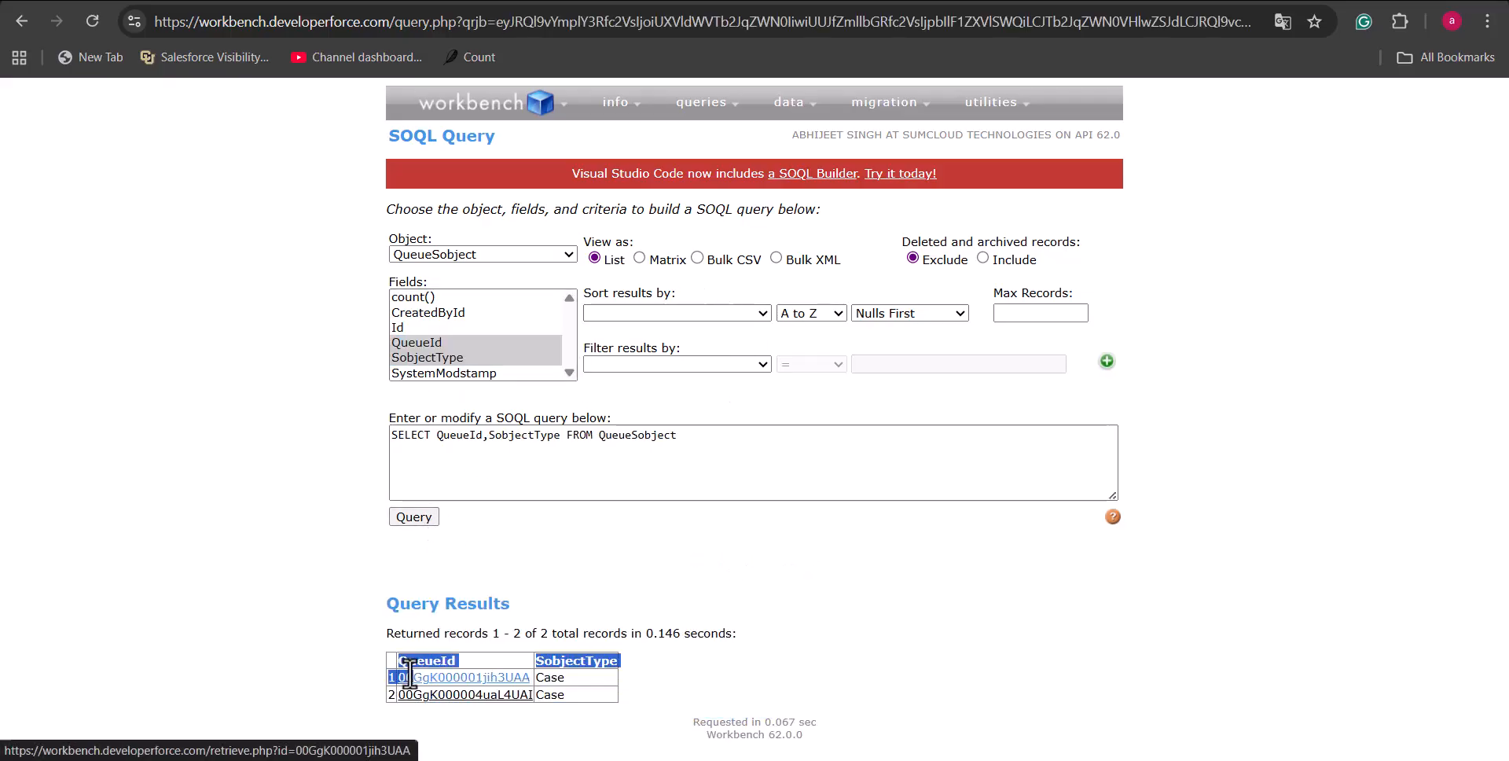
{"action": "left_click", "coordinate": [348, 642]}
{"action": "mouse_move", "coordinate": [399, 671]}
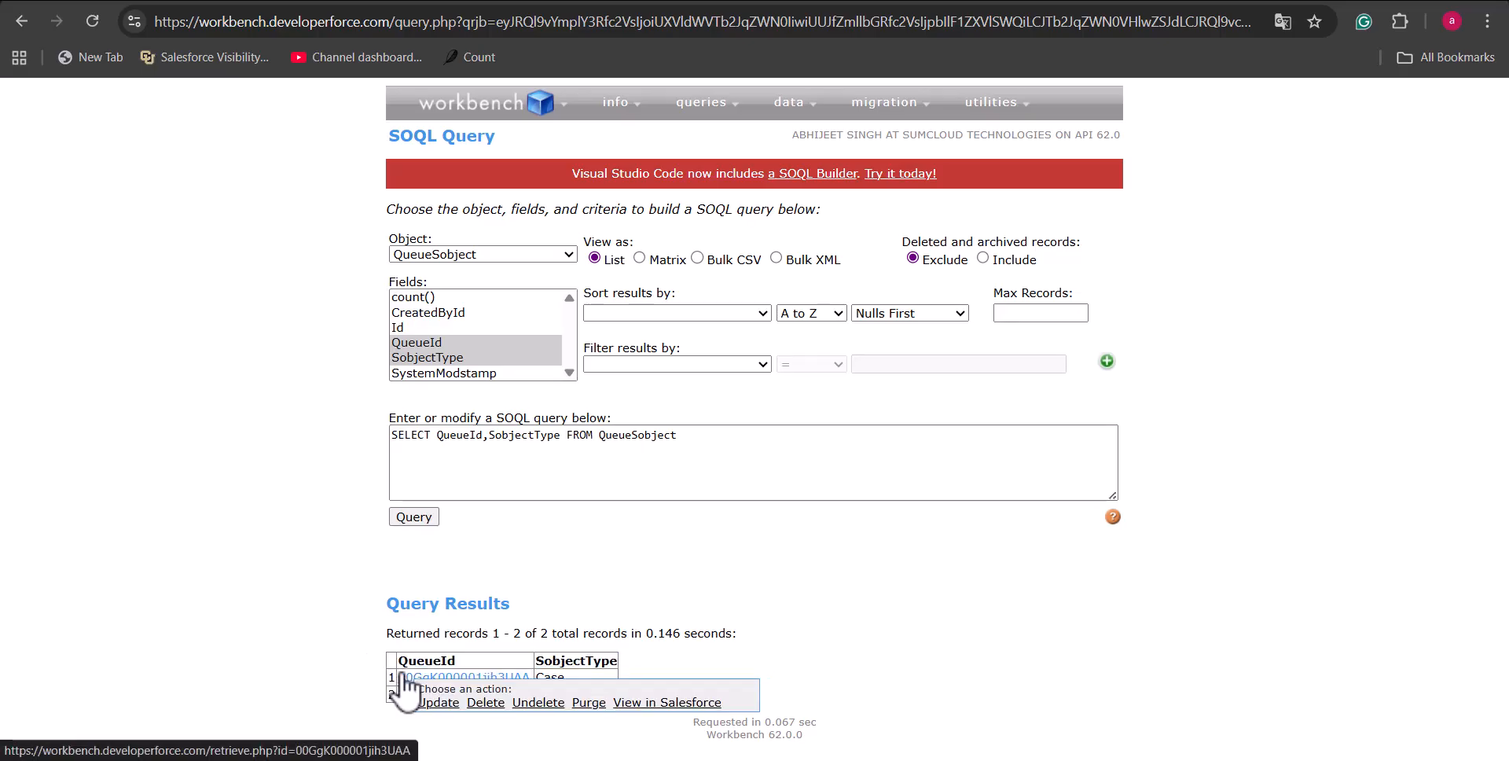
- Switch back to Flow Builder, set the Owner ID assignment value to 00GgK000001jih3UAA and close the Assignment settings
{"action": "left_click", "coordinate": [949, 2]}
{"action": "left_click", "coordinate": [852, 1]}
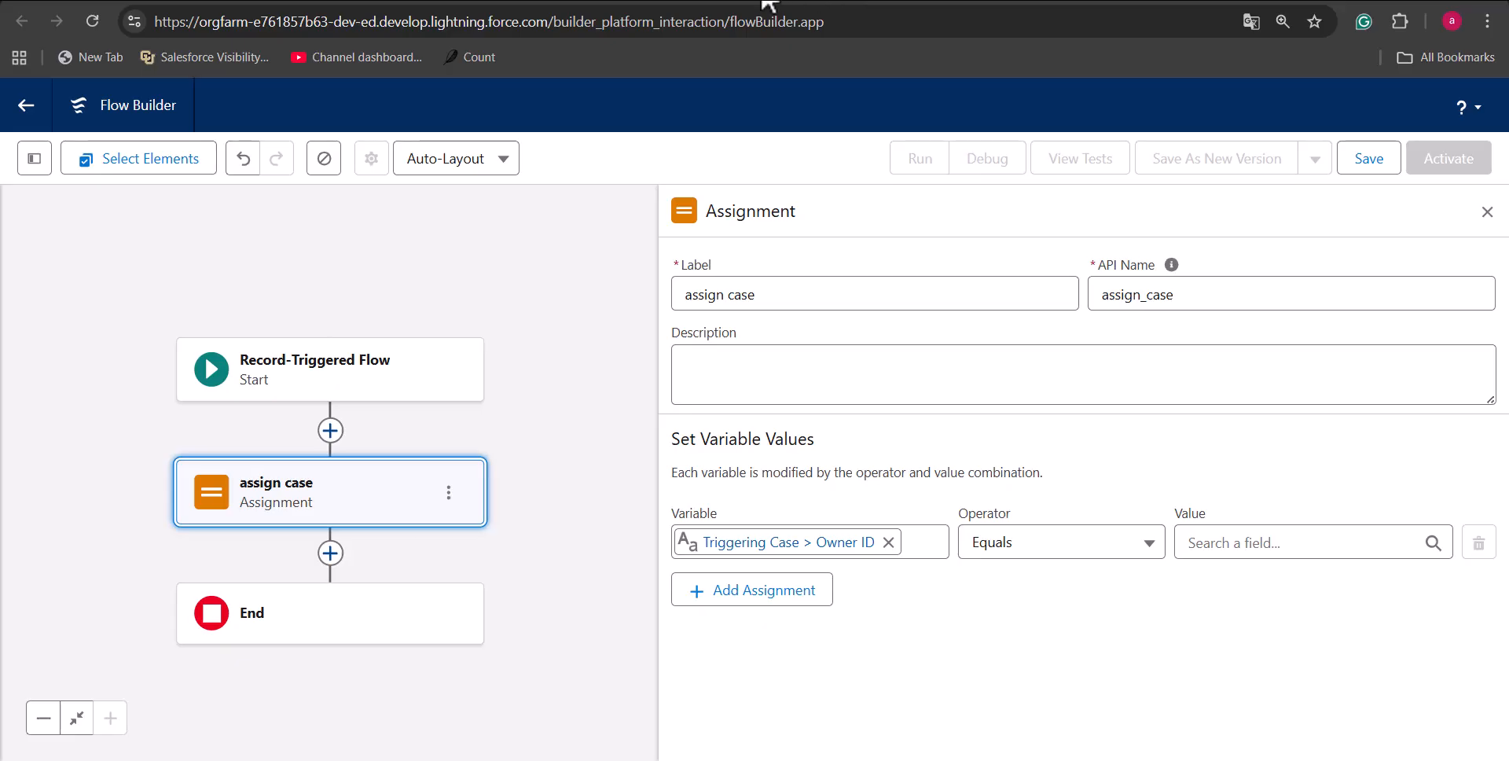
{"action": "left_click", "coordinate": [1209, 542]}
{"action": "type", "text": "00GgK000001jih3UAA"}
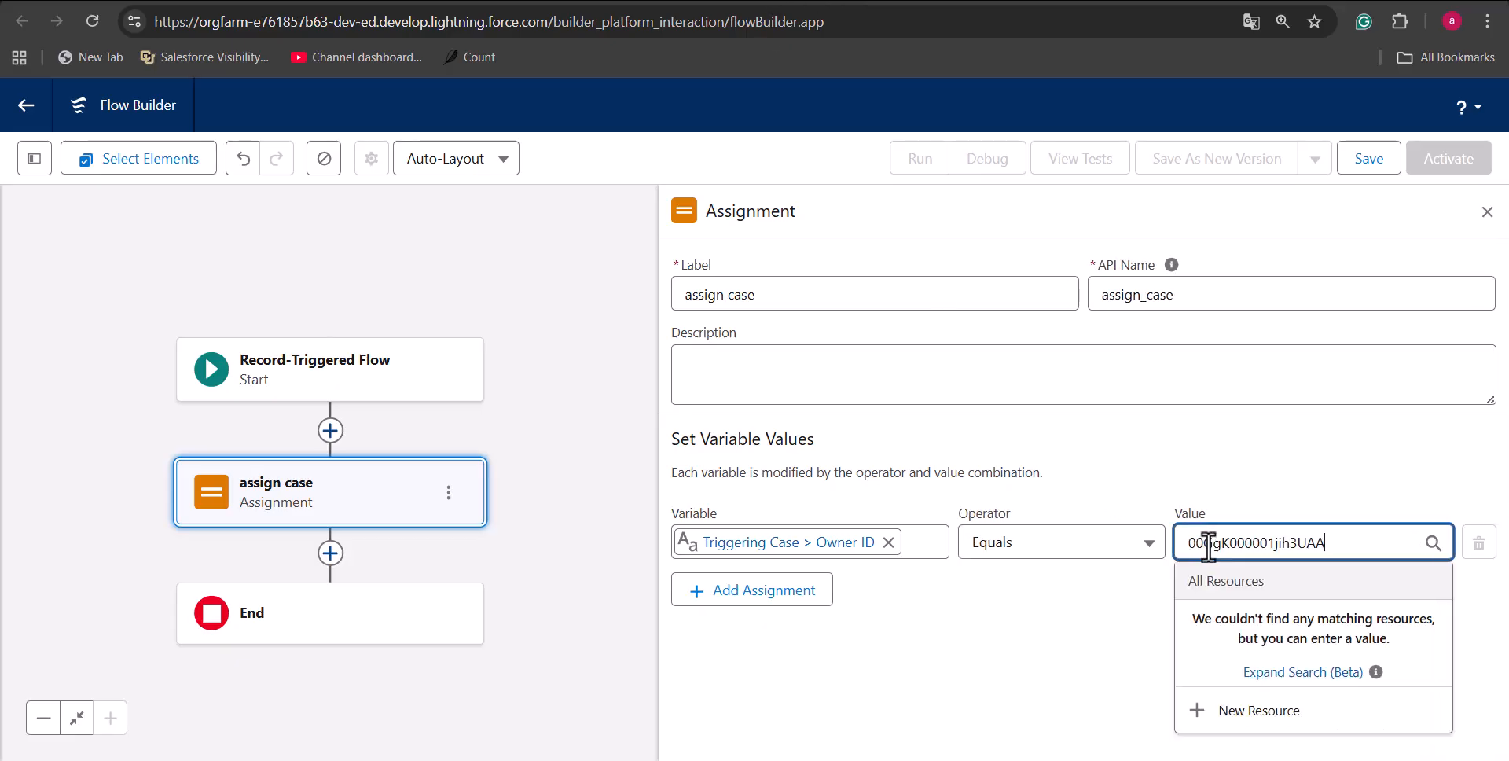
{"action": "left_click", "coordinate": [1082, 644]}
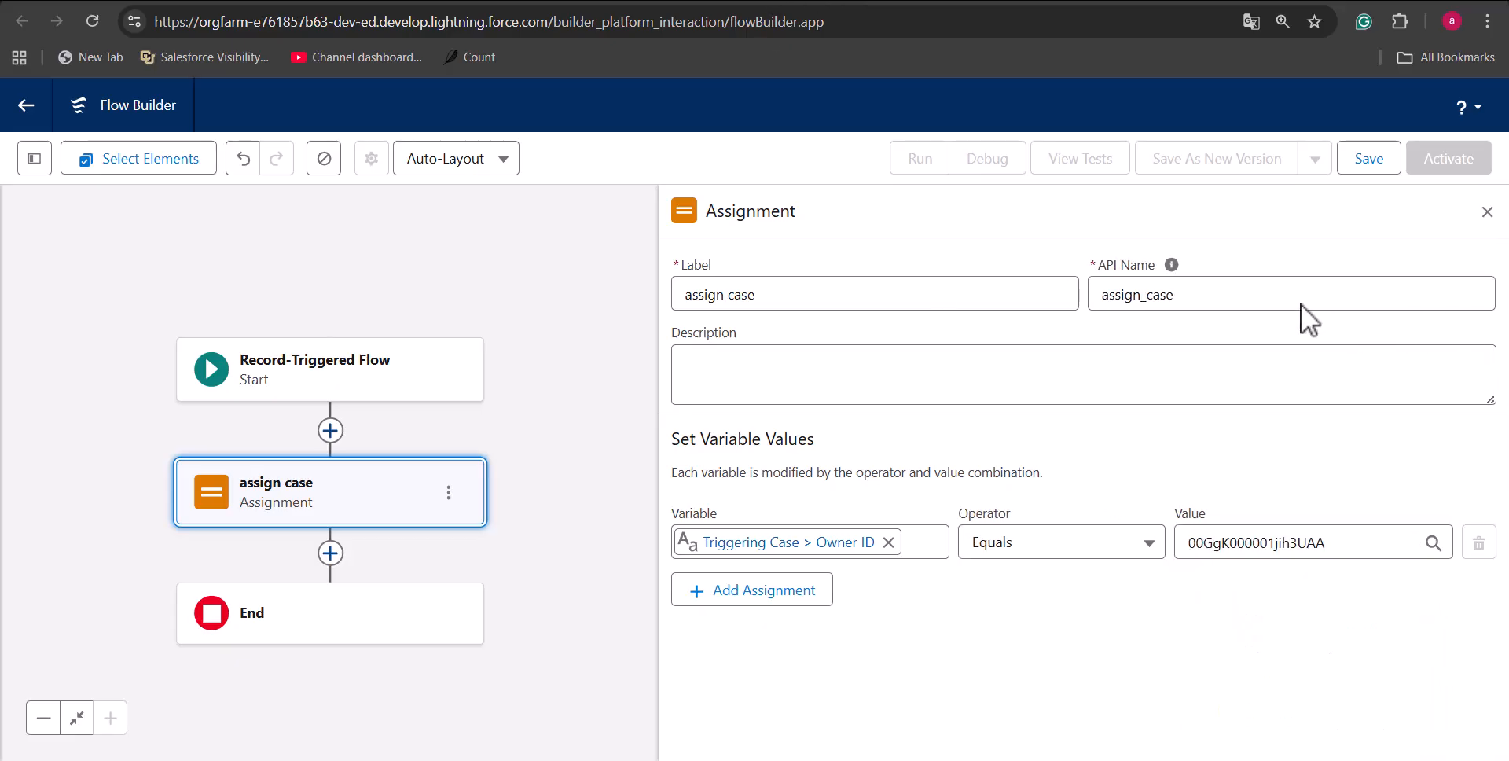
{"action": "left_click", "coordinate": [1486, 212]}
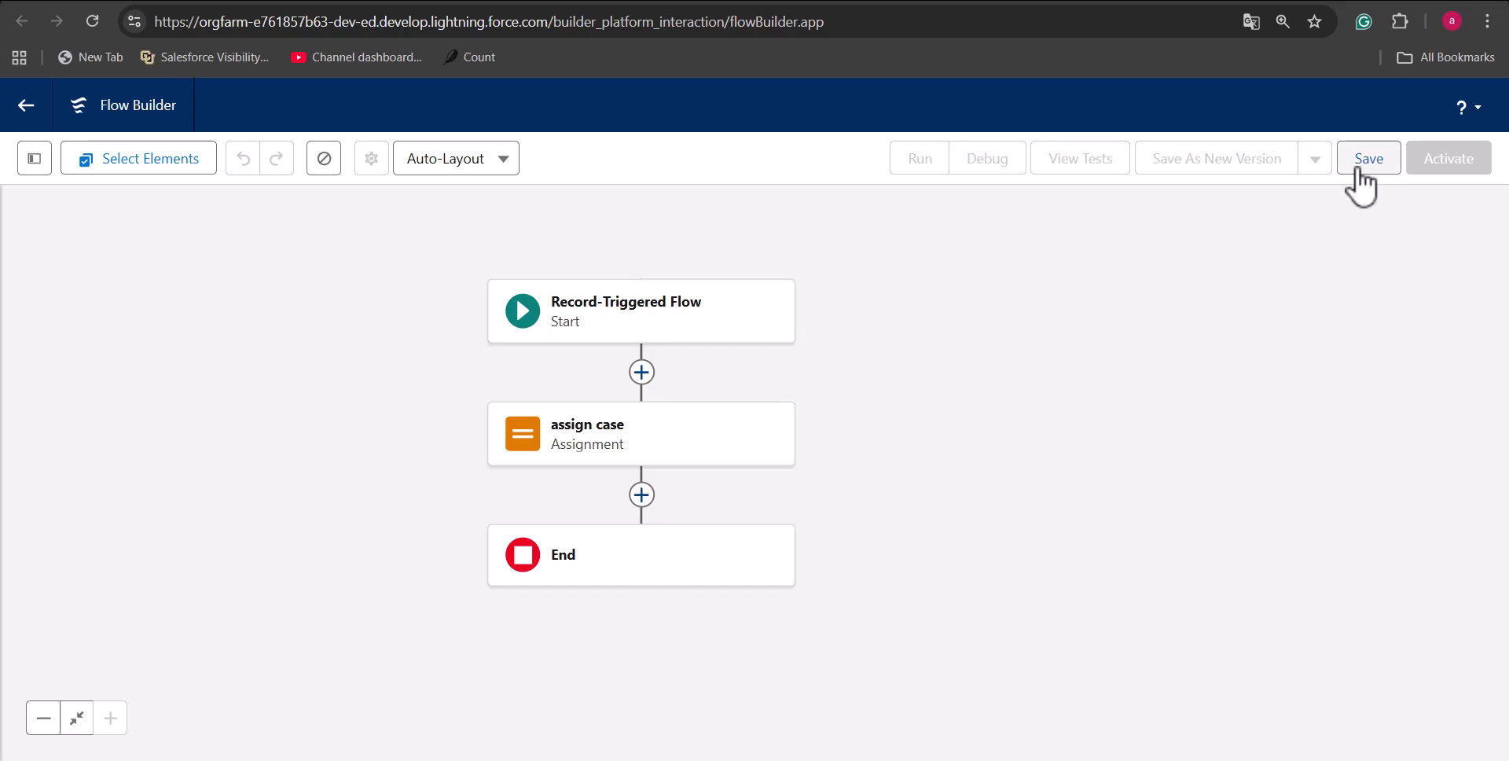
- Save the flow with the label "Auto Assign Case" and API name Auto_Assign_Case
{"action": "left_click", "coordinate": [1365, 159]}
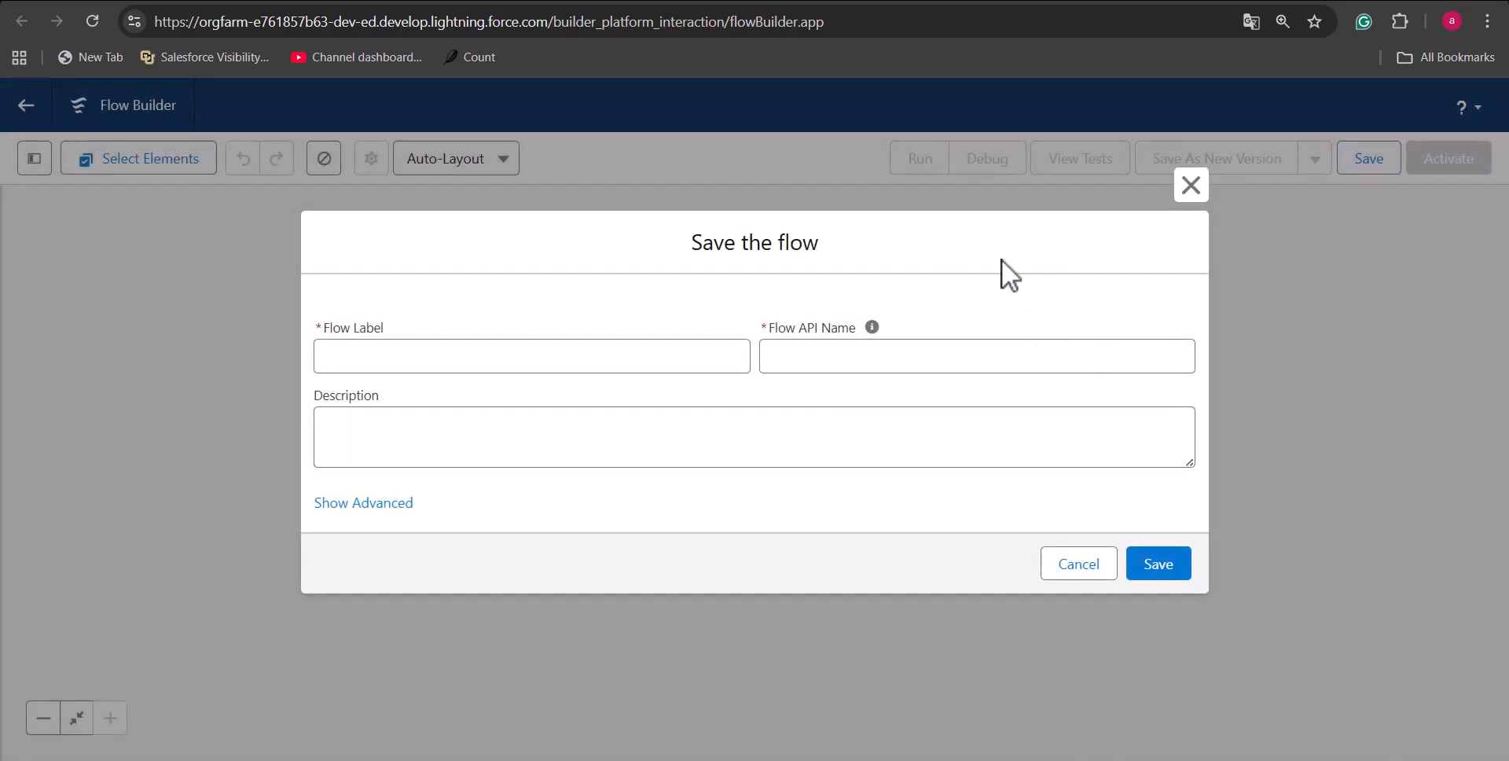
{"action": "left_click", "coordinate": [636, 355]}
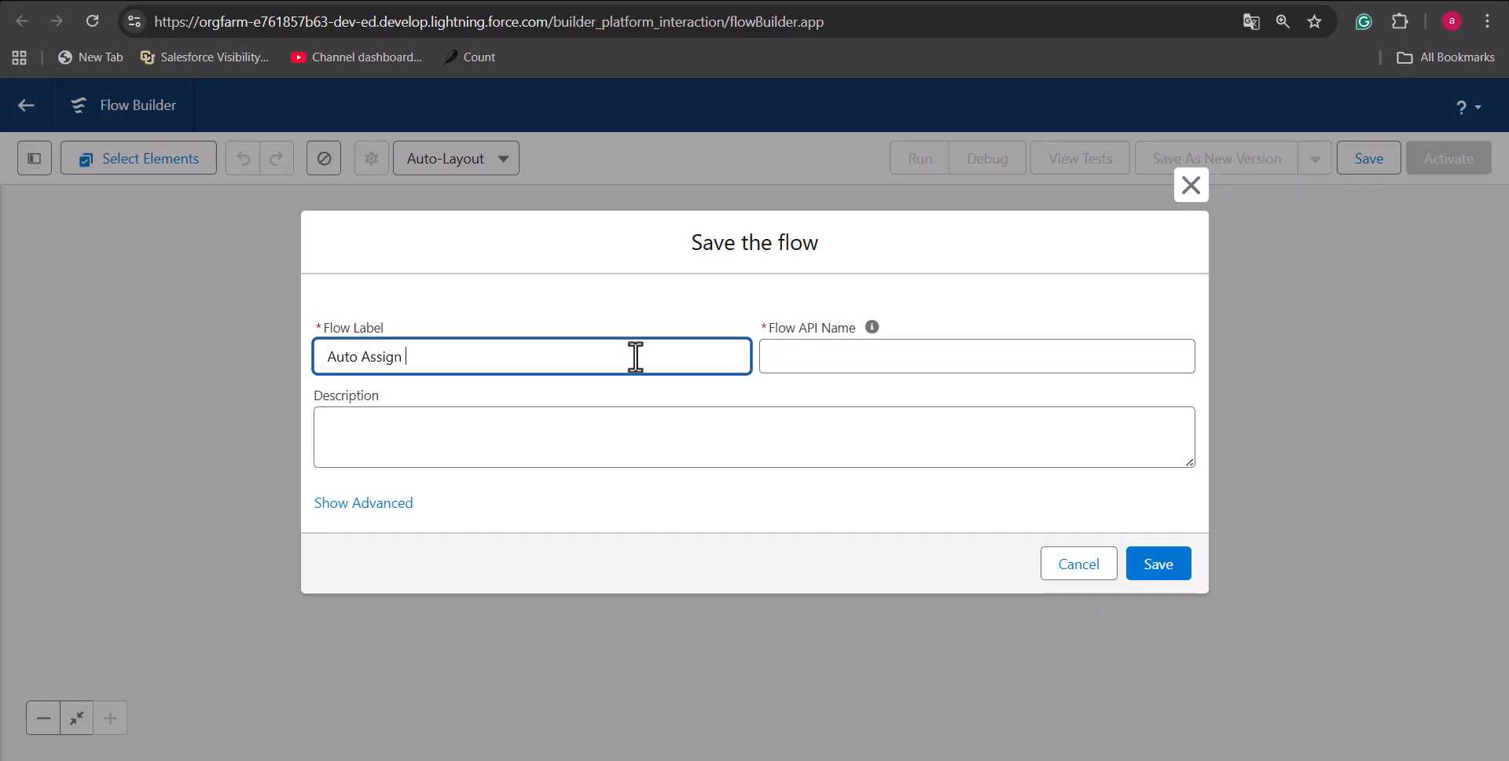
{"action": "left_click", "coordinate": [835, 363]}
{"action": "left_click", "coordinate": [892, 442]}
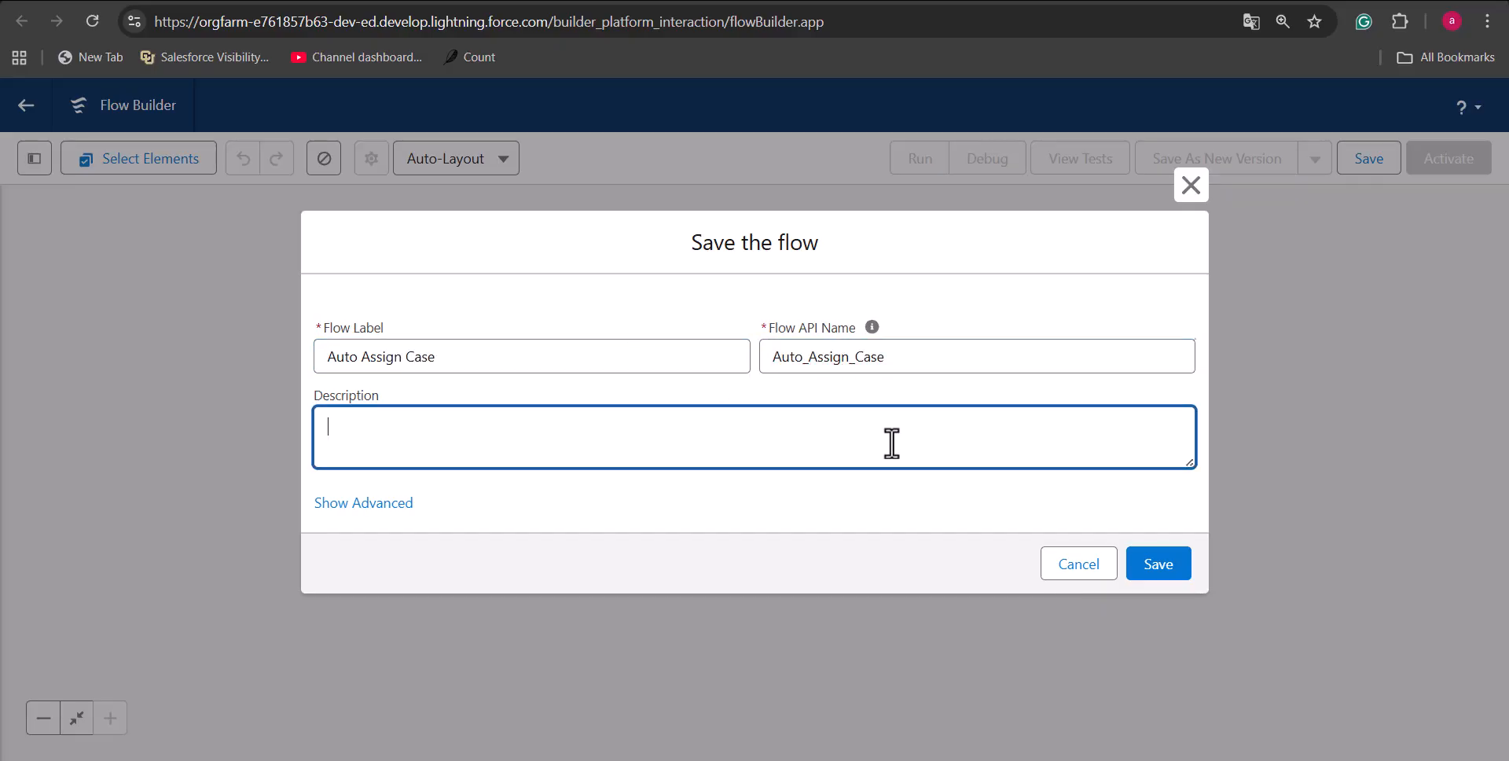
{"action": "left_click", "coordinate": [1176, 575]}
{"action": "left_click", "coordinate": [1482, 209]}
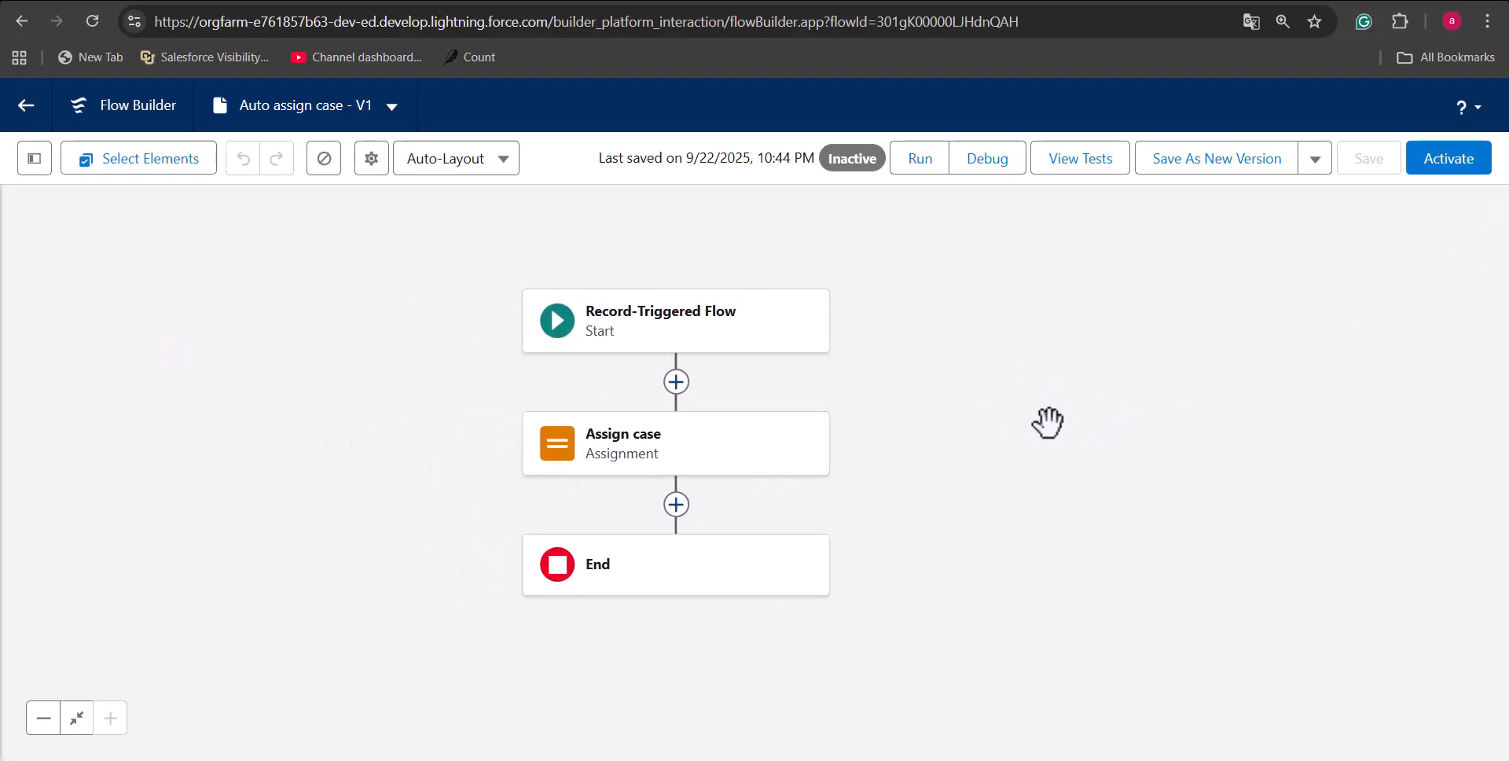
- Activate the Auto assign case flow and switch to the Cases list in the Sales app
{"action": "left_click", "coordinate": [1442, 171]}
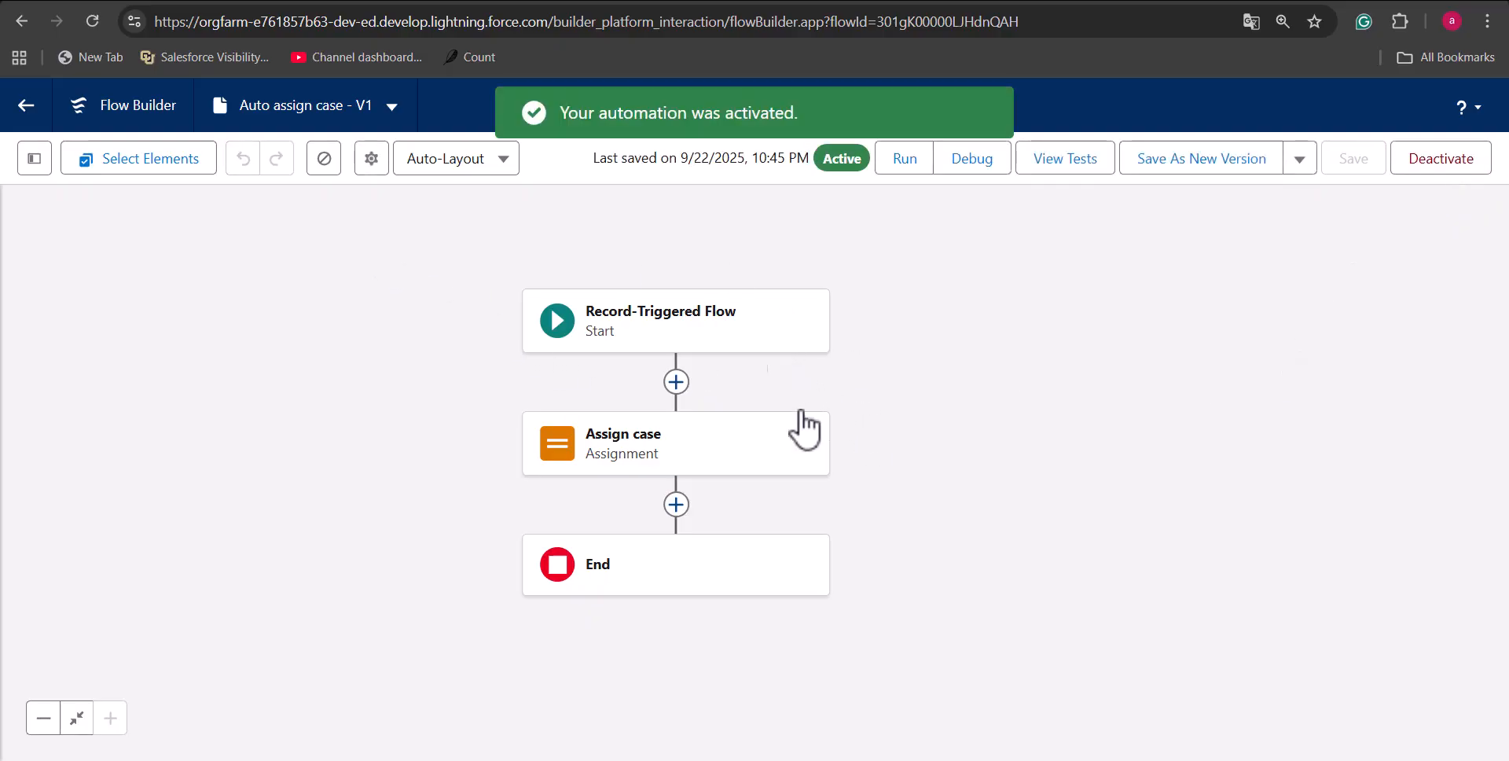
{"action": "left_click", "coordinate": [661, 4]}
{"action": "left_click", "coordinate": [1279, 154]}
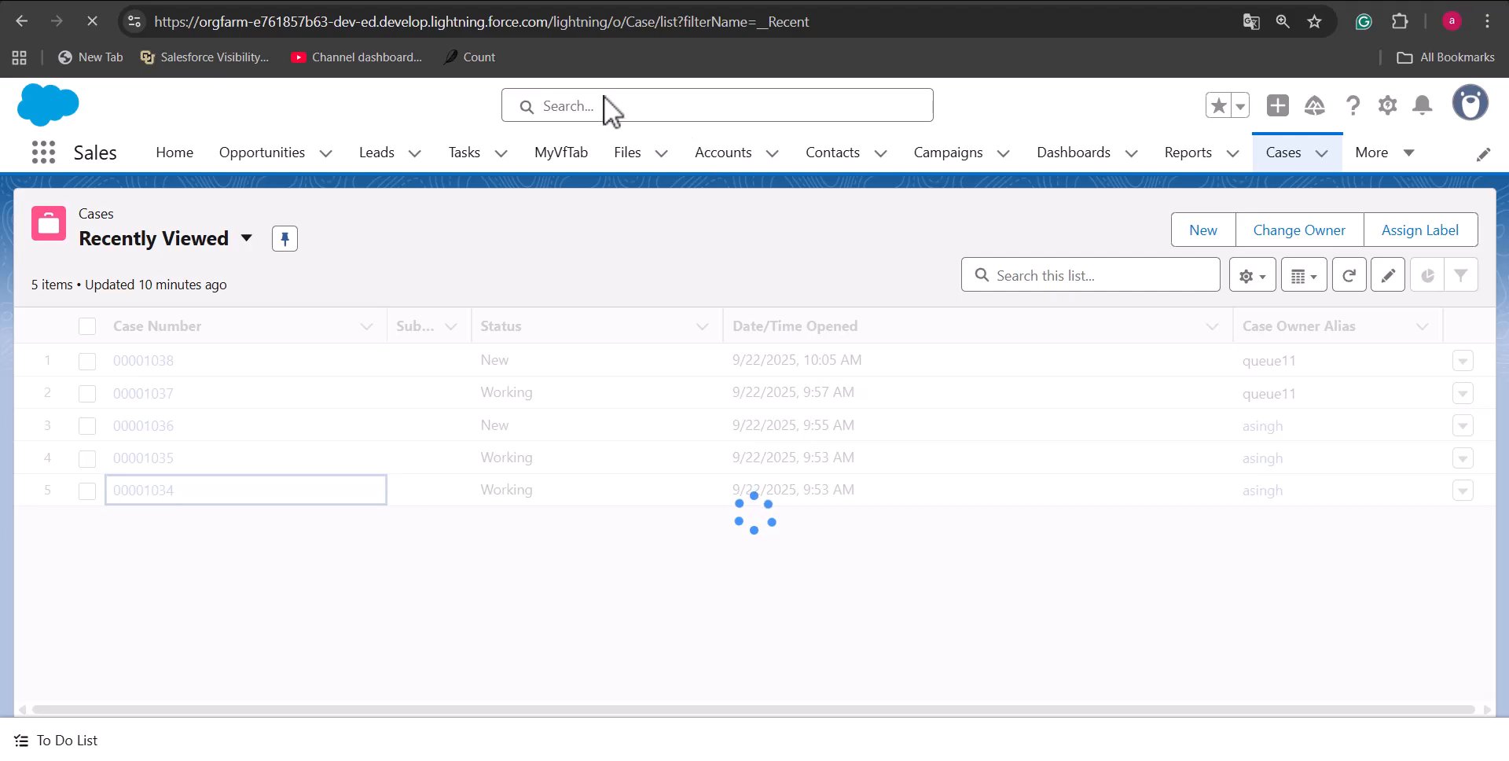
- Start a new case with status Working, priority High and case origin Phone
{"action": "left_click", "coordinate": [1199, 235]}
{"action": "left_click", "coordinate": [1020, 326]}
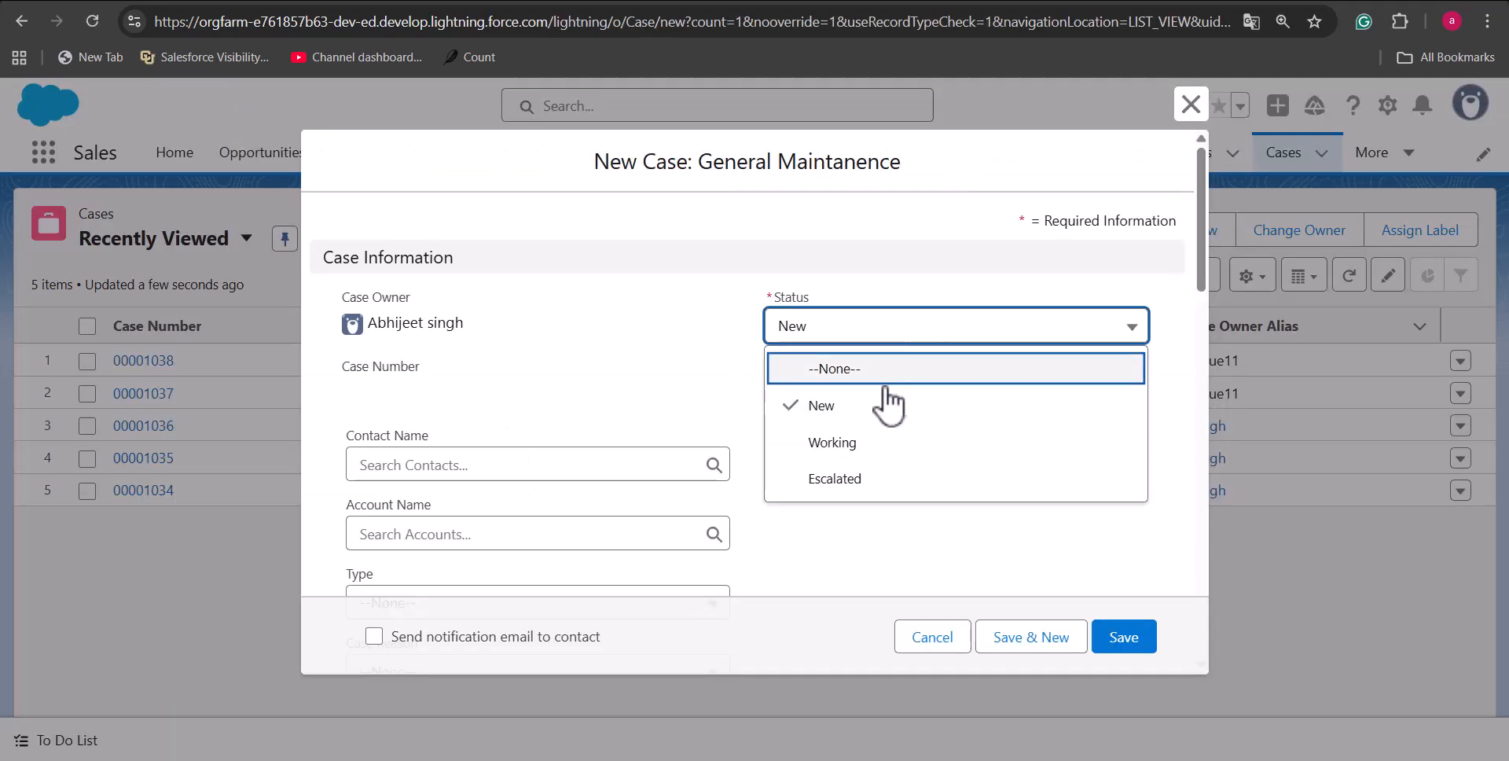
{"action": "left_click", "coordinate": [869, 440]}
{"action": "left_click", "coordinate": [880, 397]}
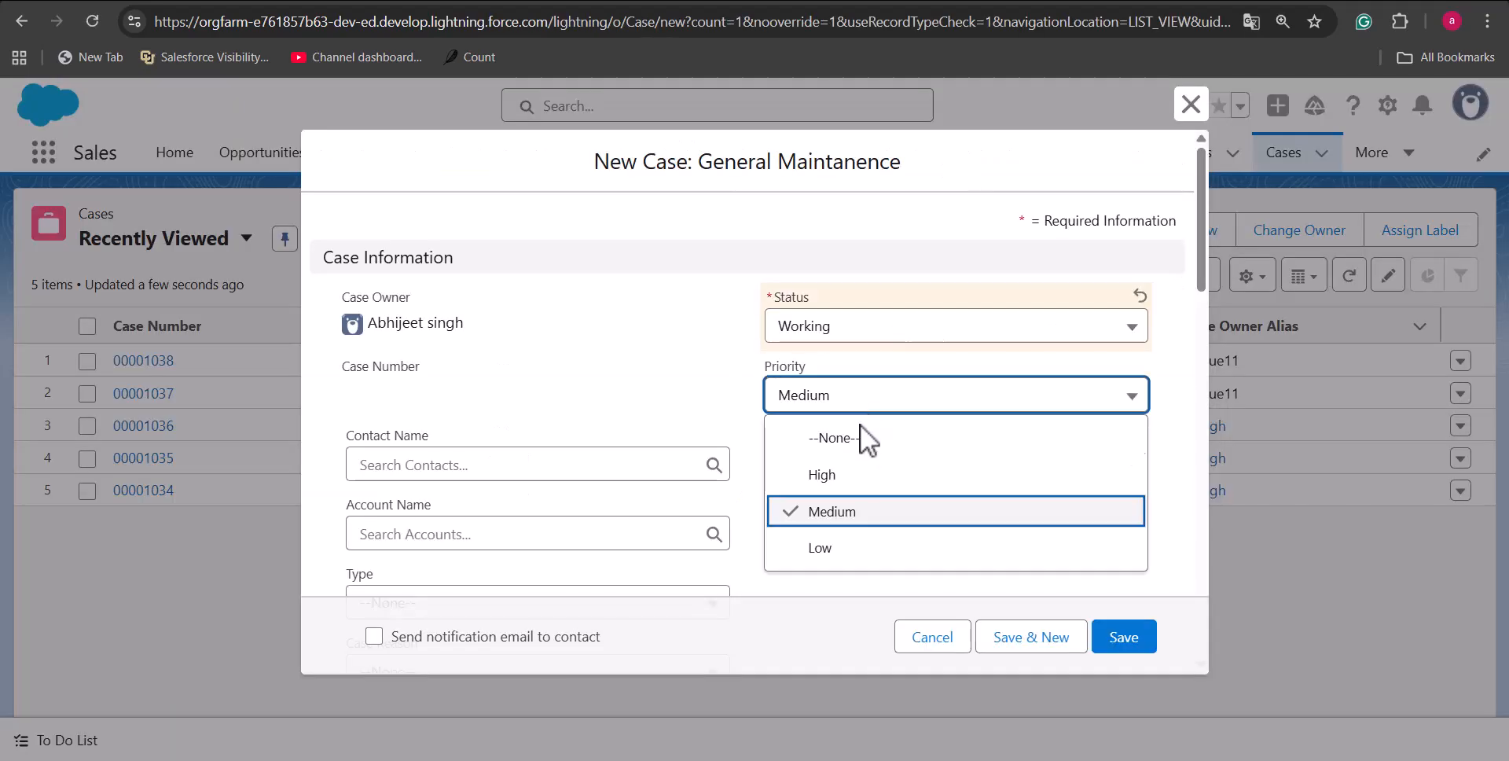
{"action": "left_click", "coordinate": [835, 475]}
{"action": "left_click", "coordinate": [833, 464]}
{"action": "left_click", "coordinate": [825, 544]}
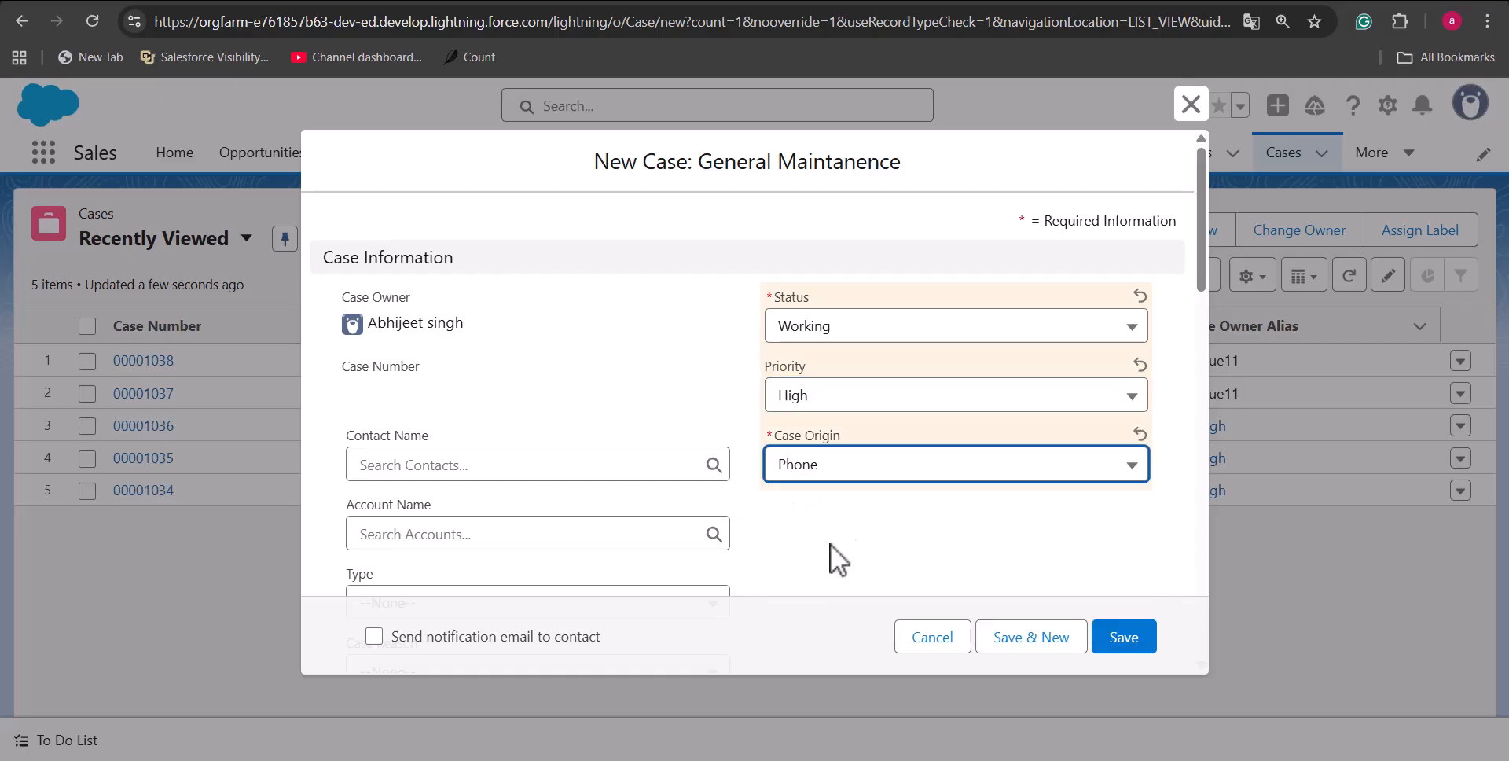
- Set the new case's Contact Name to the first recent contact, save the case and check its Case Owner
{"action": "scroll", "coordinate": [512, 472], "scroll_direction": "down", "scroll_amount": 1}
{"action": "left_click", "coordinate": [509, 367]}
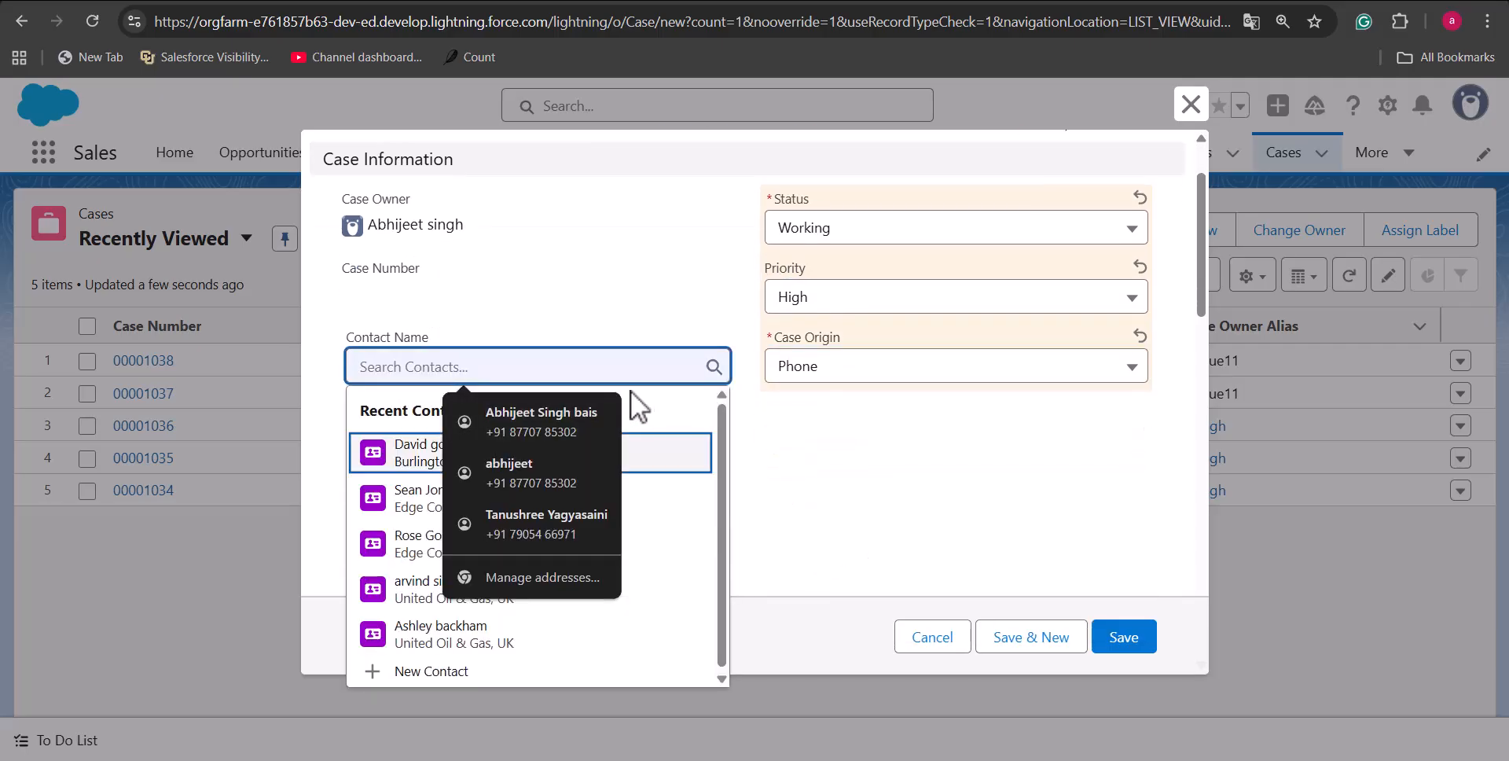
{"action": "left_click", "coordinate": [640, 462]}
{"action": "left_click", "coordinate": [1122, 638]}
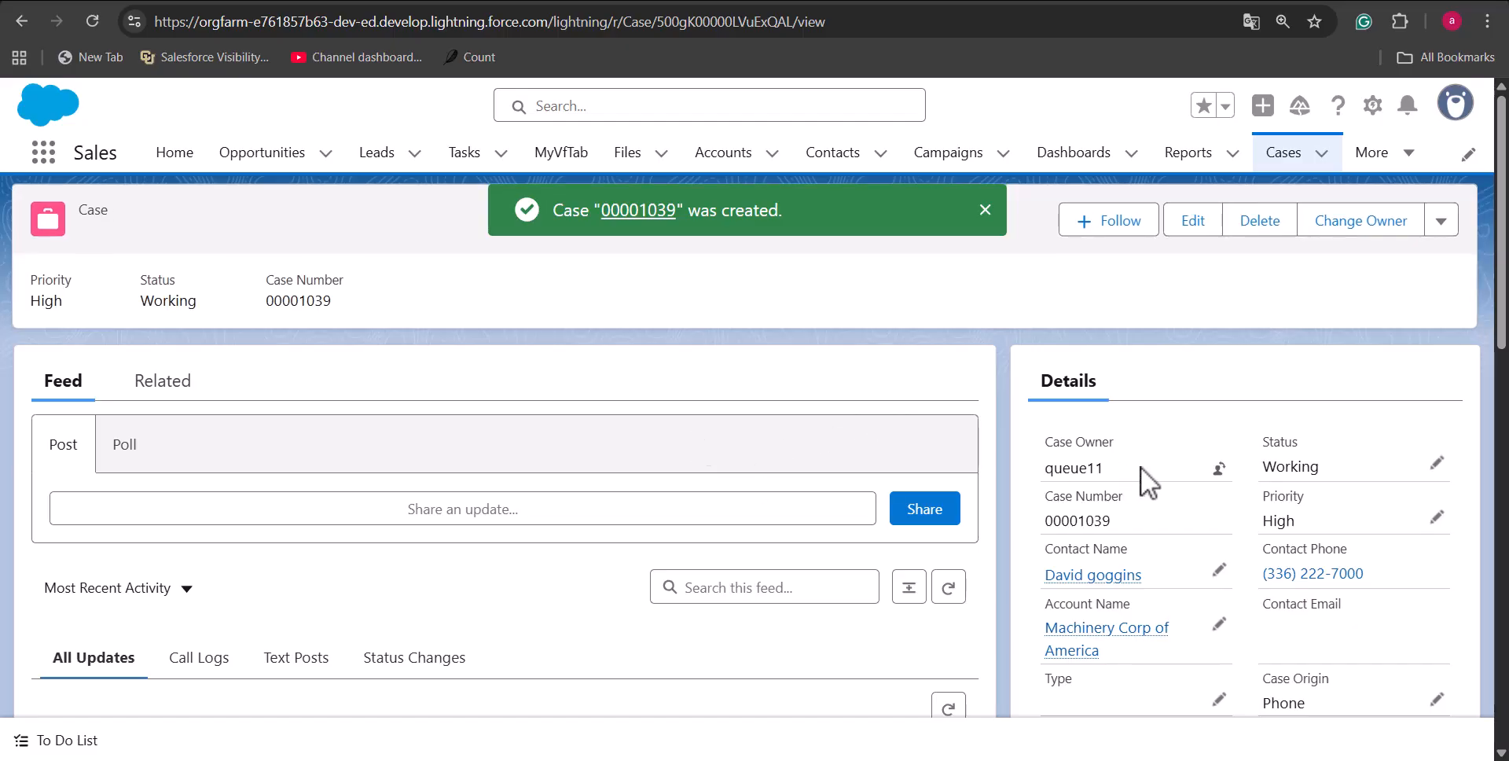
{"action": "left_click_drag", "start_coordinate": [1130, 471], "coordinate": [1032, 471]}
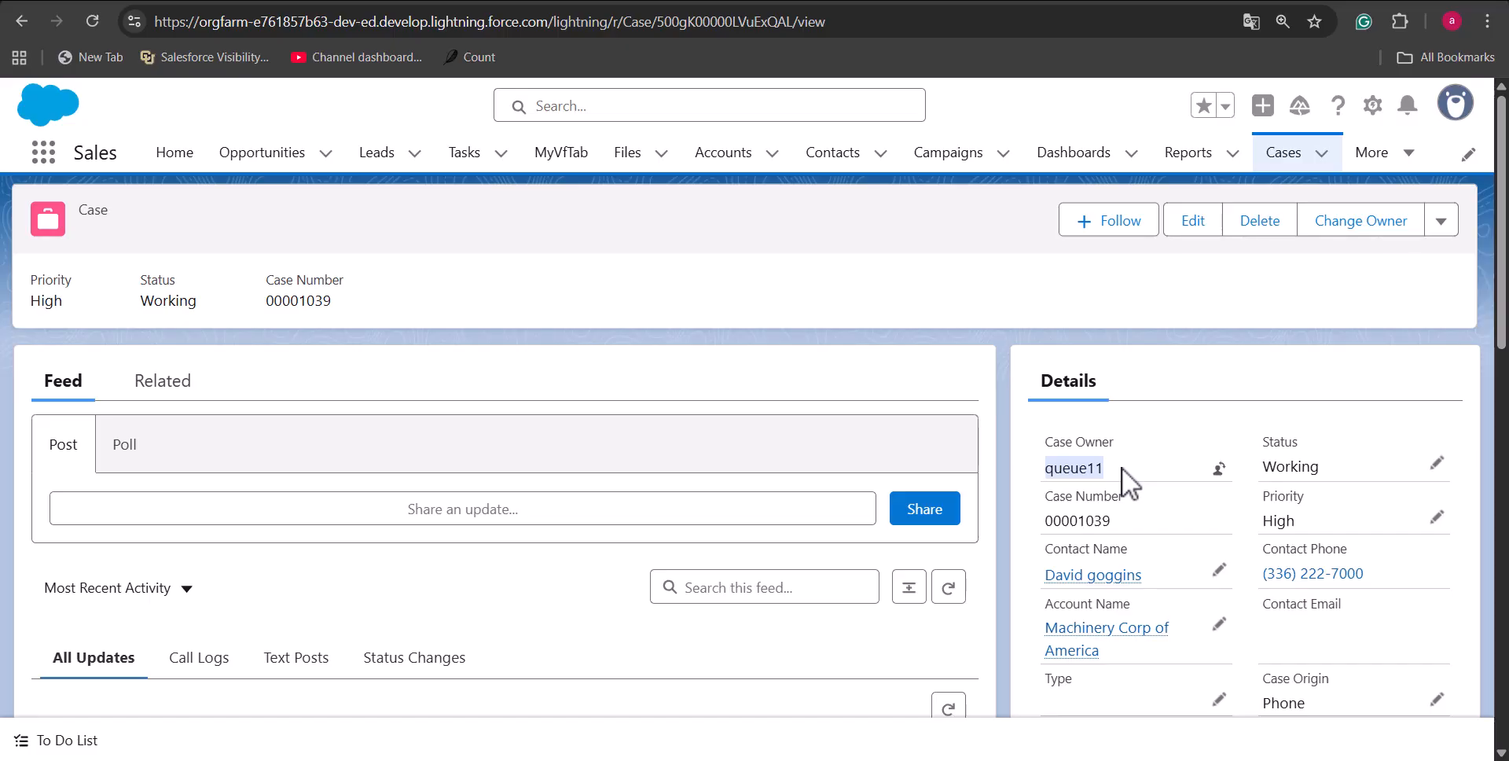